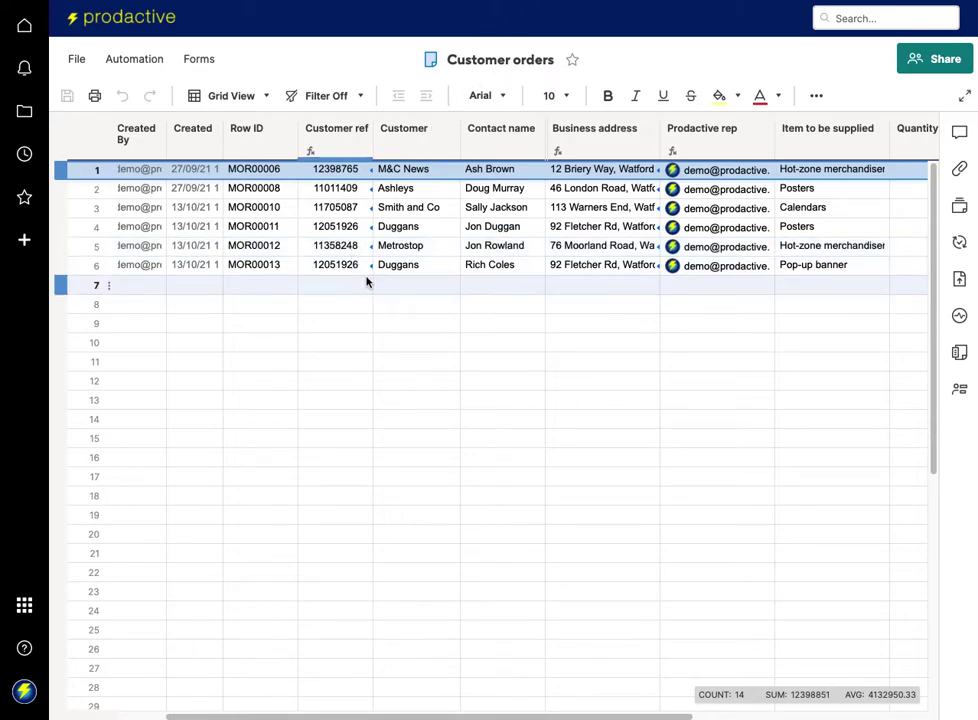
View the PDF attached to the M&C News order row, then close it and the attachments list
{"action": "scroll", "coordinate": [375, 302], "scroll_direction": "left", "scroll_amount": 2}
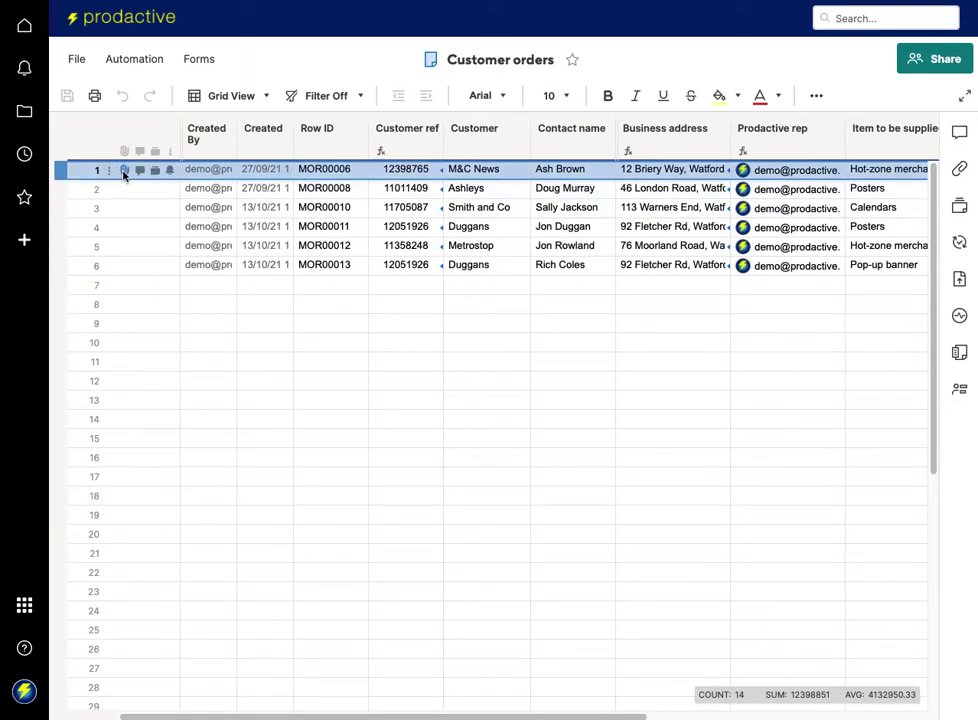
{"action": "mouse_move", "coordinate": [124, 174]}
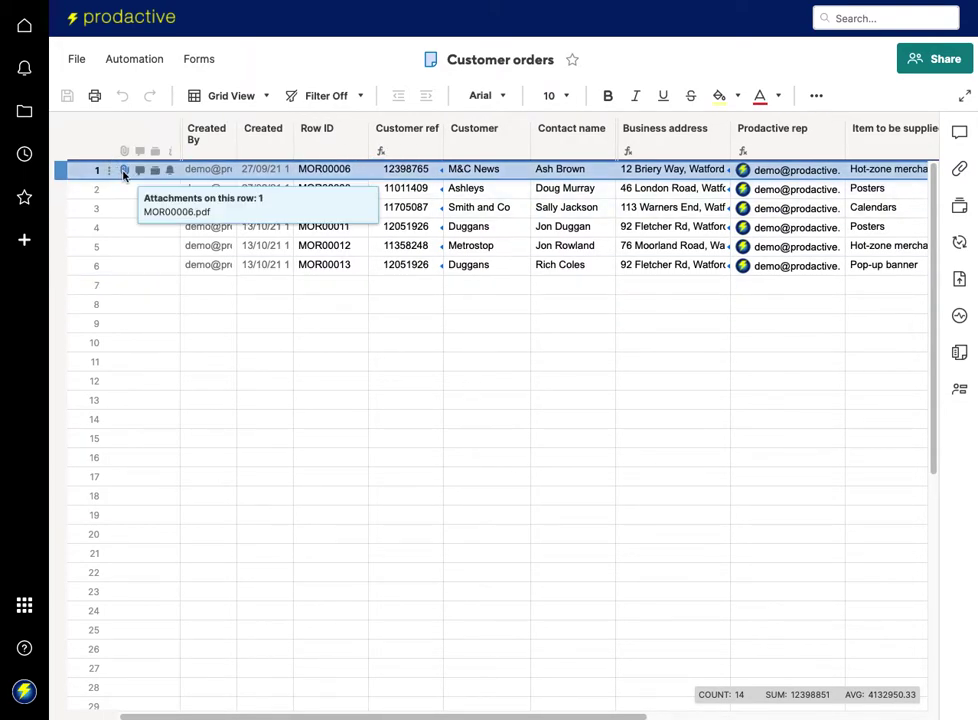
{"action": "left_click", "coordinate": [124, 171]}
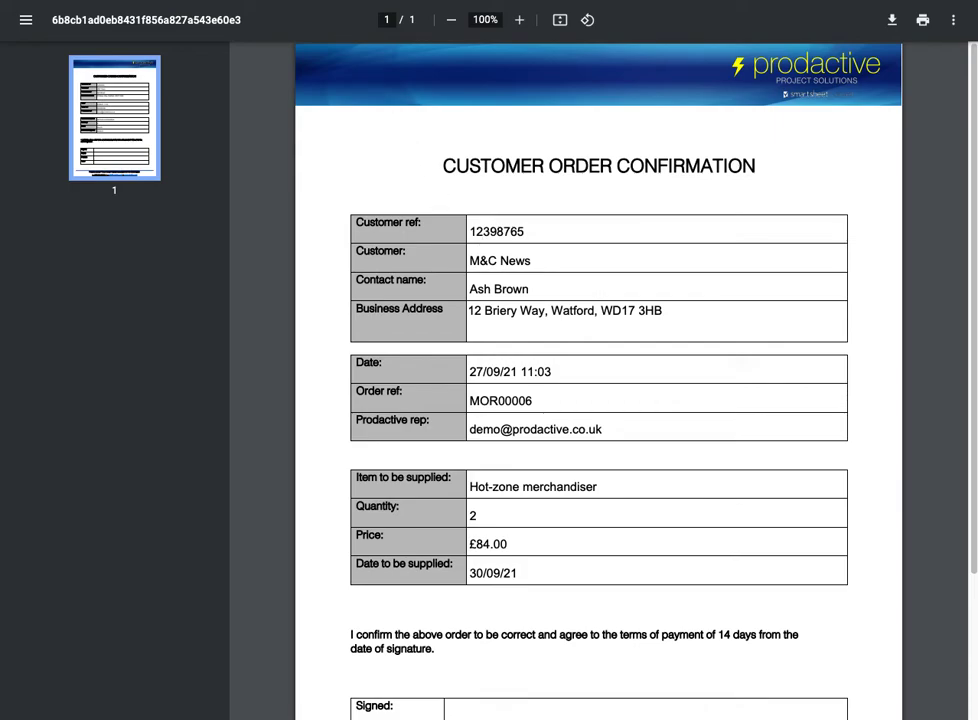
{"action": "key", "text": "ctrl+w"}
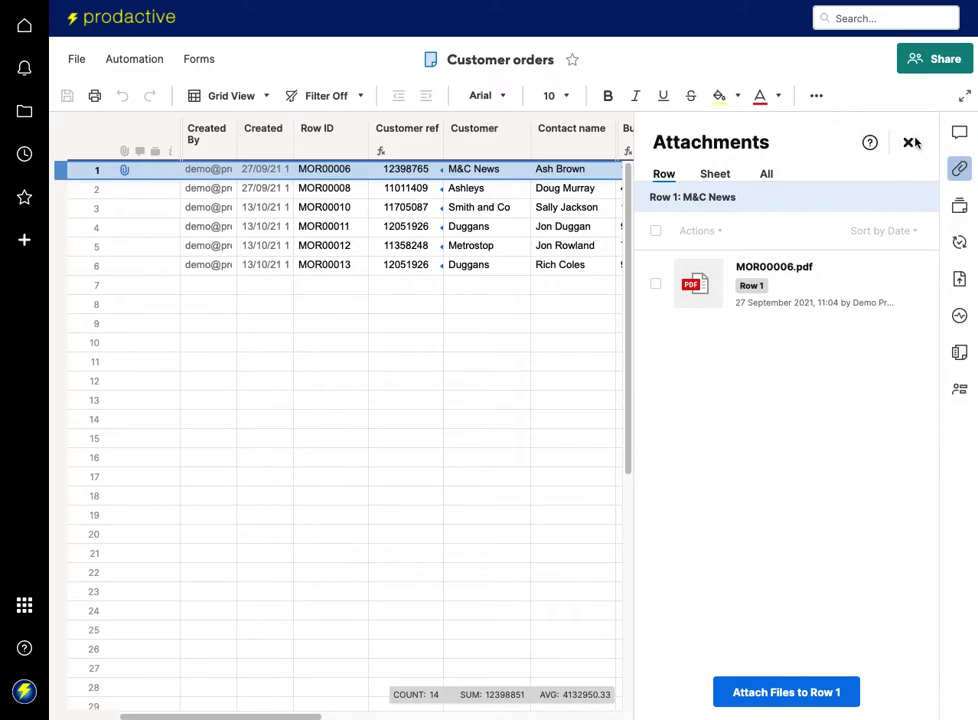
{"action": "left_click", "coordinate": [910, 142]}
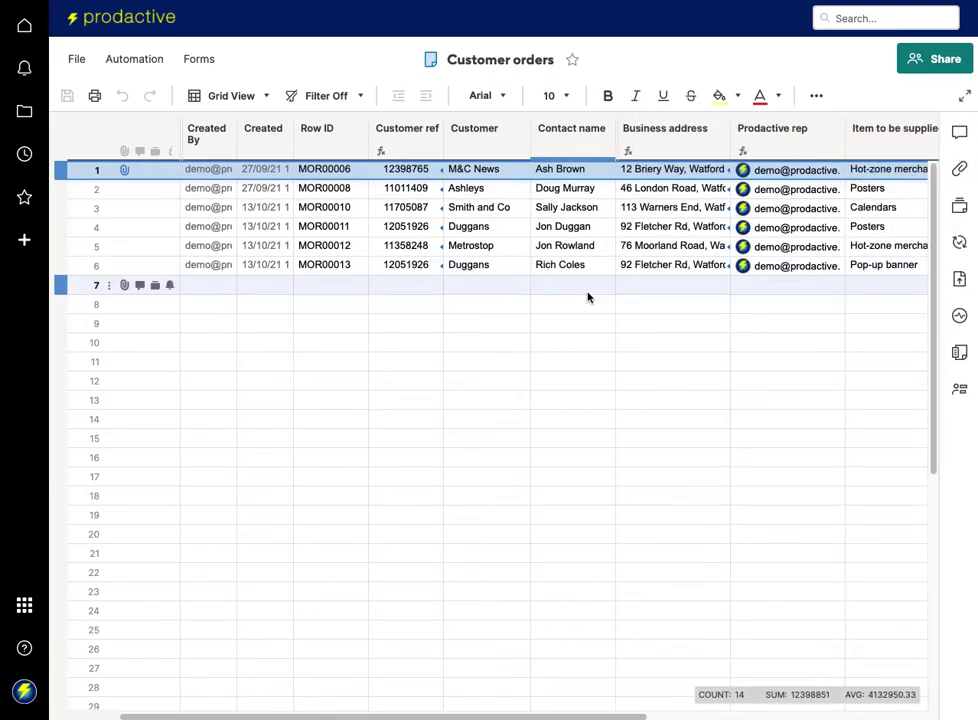
Apply the PDF required filter to the orders and open document generation for the Smith and Co row
{"action": "left_click", "coordinate": [326, 96]}
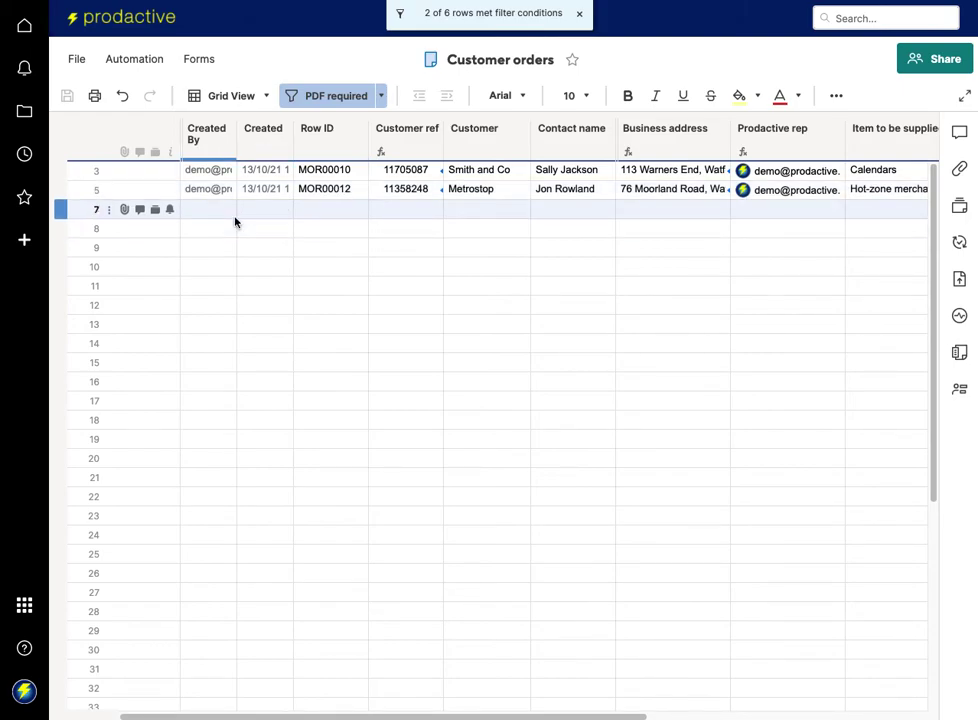
{"action": "left_click", "coordinate": [61, 170]}
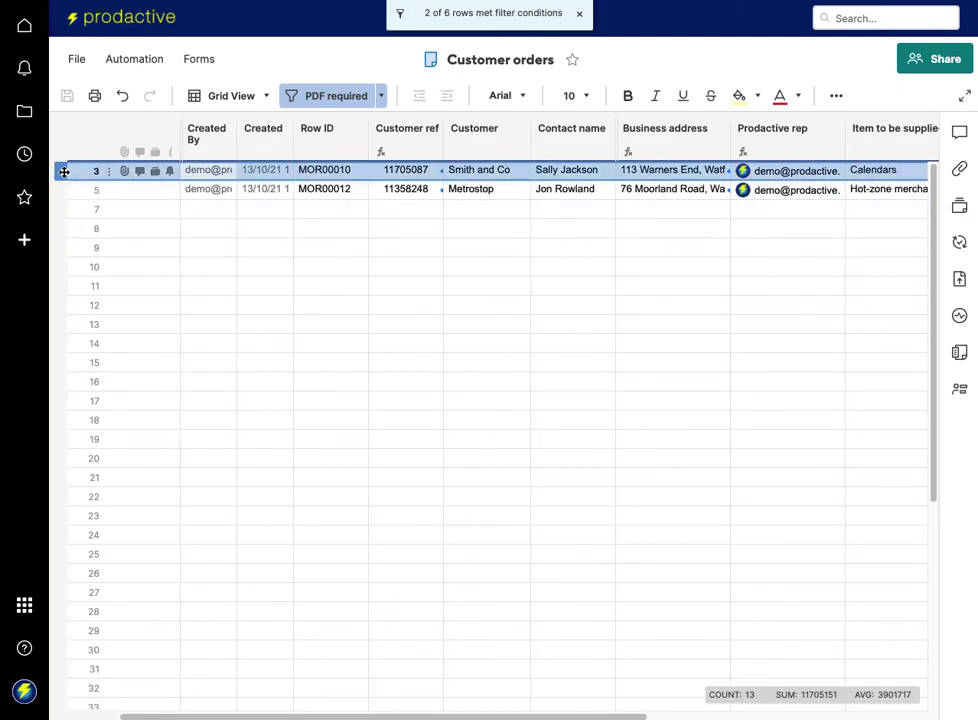
{"action": "left_click", "coordinate": [61, 189], "text": "shift"}
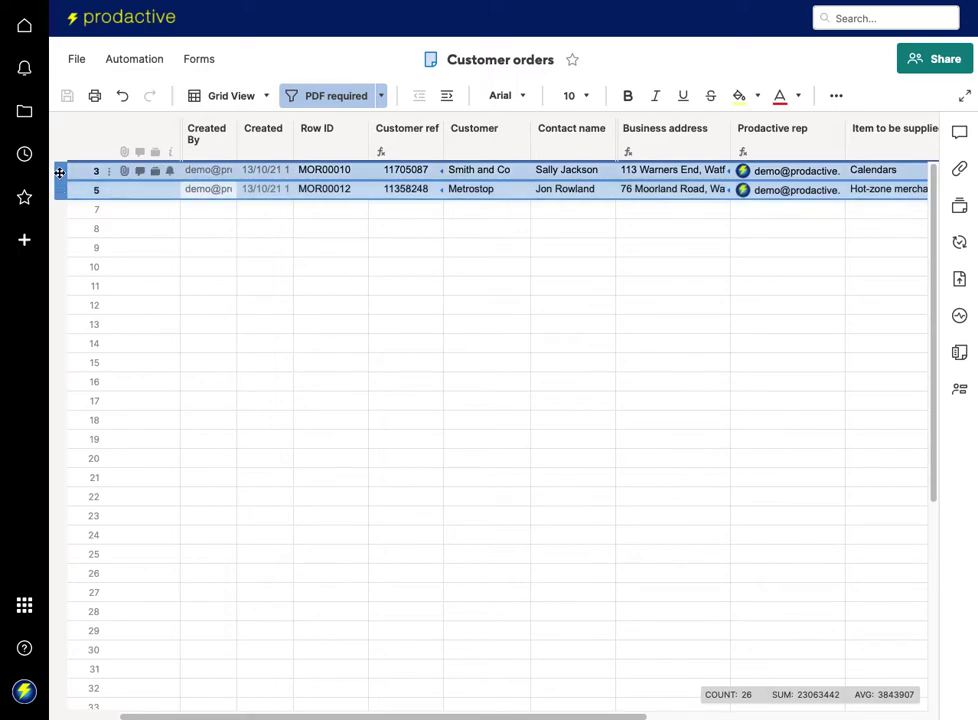
{"action": "left_click", "coordinate": [60, 171]}
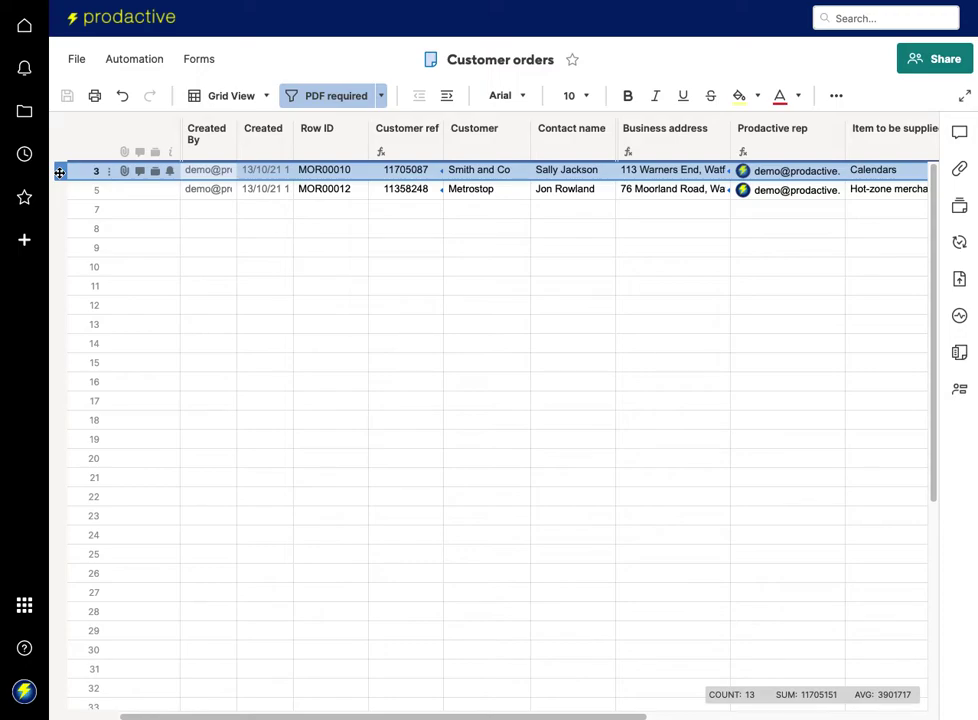
{"action": "right_click", "coordinate": [60, 173]}
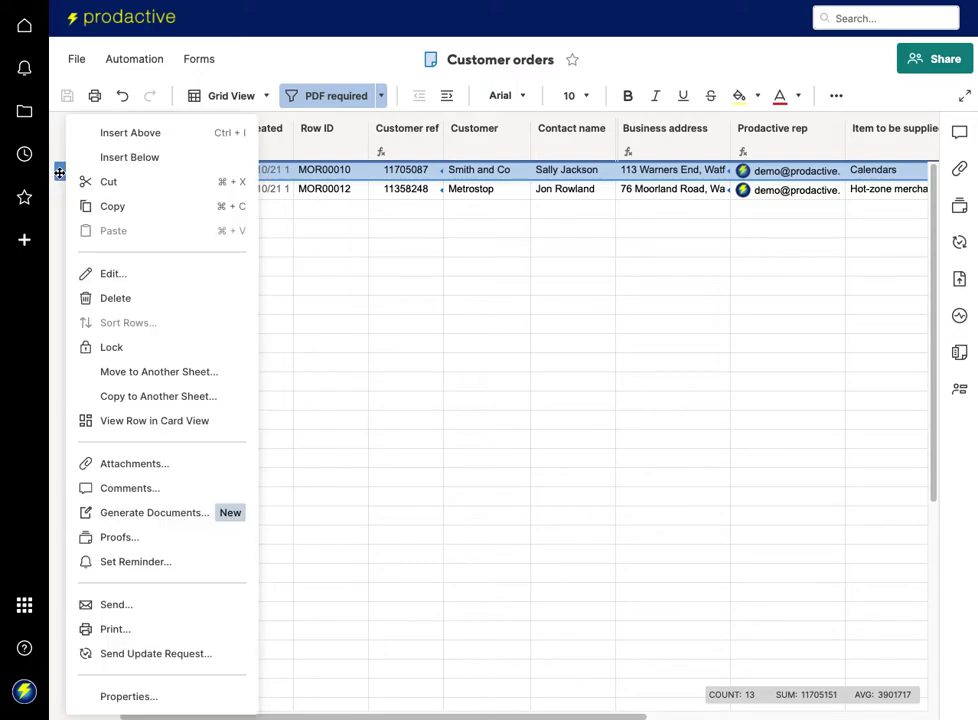
{"action": "left_click", "coordinate": [151, 514]}
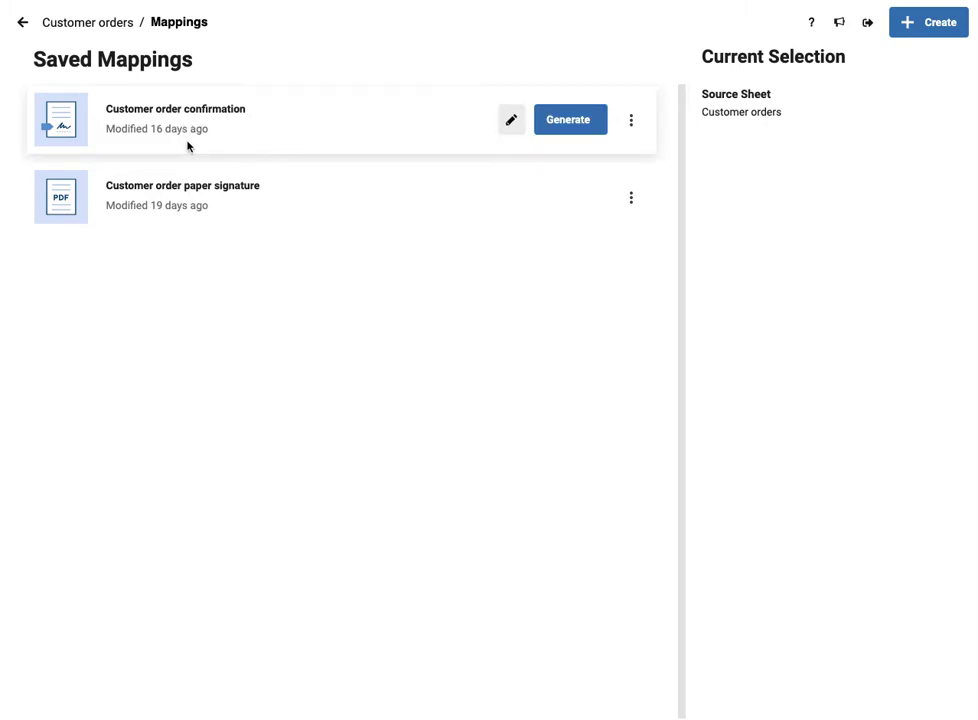
Generate the document from the Customer order paper signature mapping and attach it to the selected row
{"action": "mouse_move", "coordinate": [192, 201]}
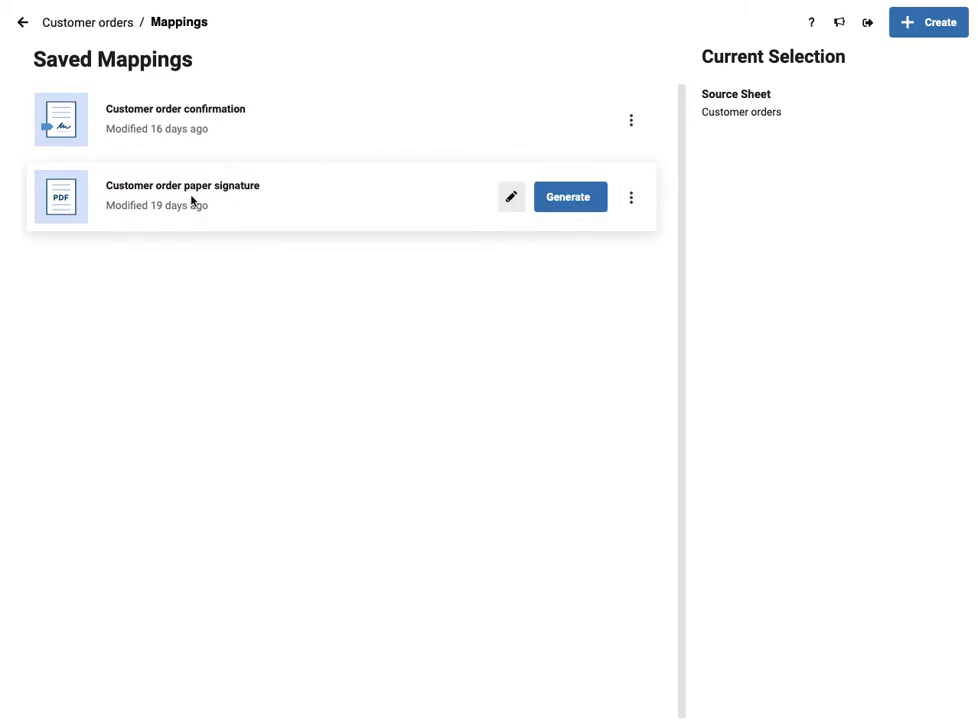
{"action": "mouse_move", "coordinate": [53, 151]}
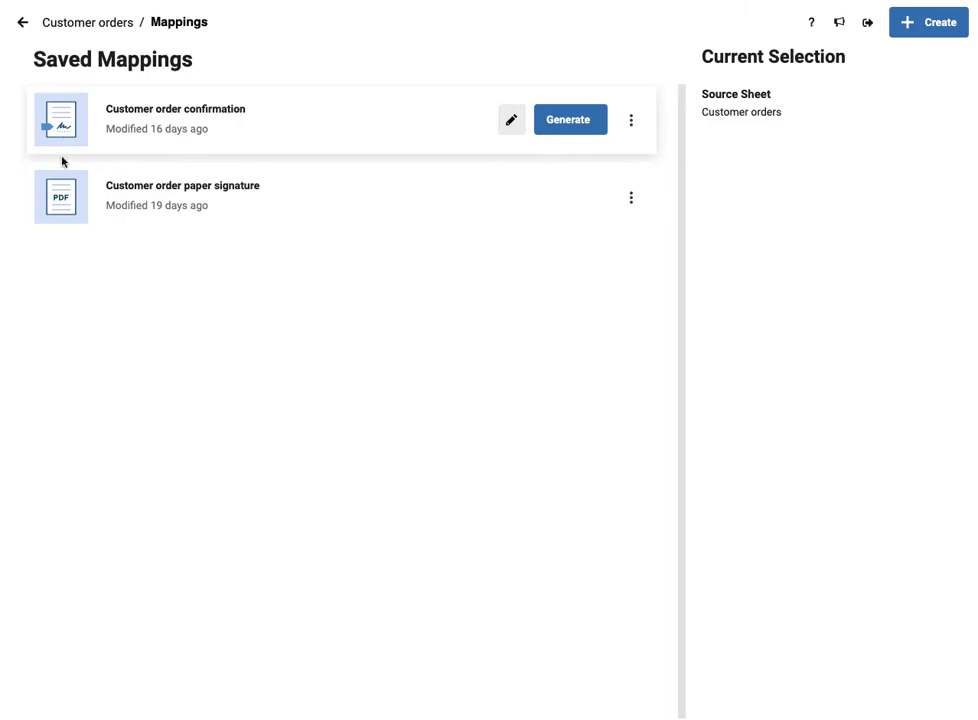
{"action": "mouse_move", "coordinate": [72, 206]}
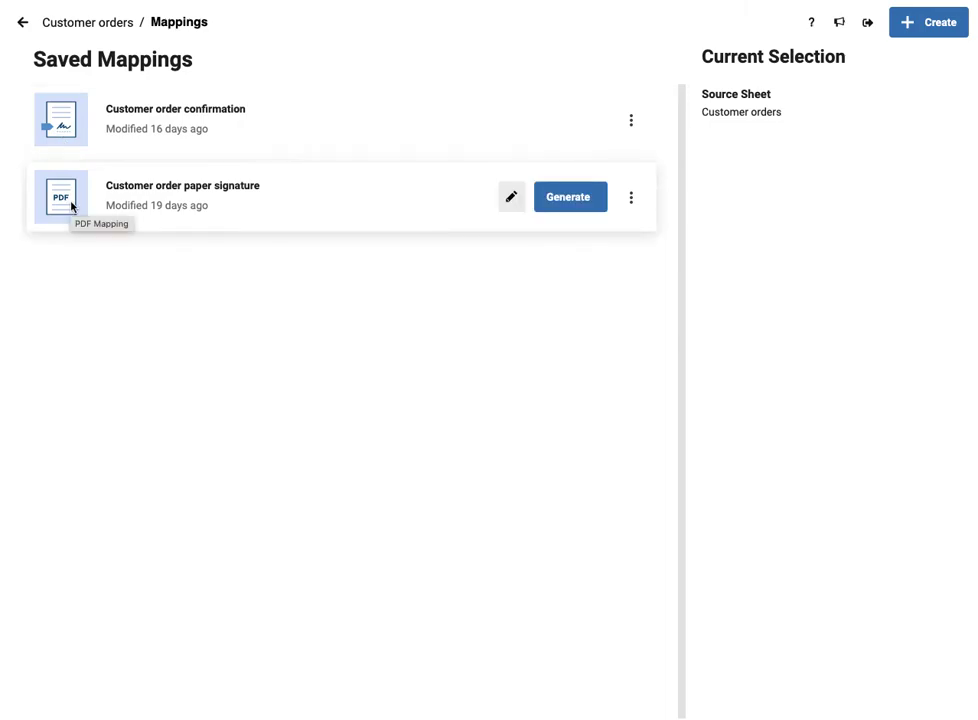
{"action": "left_click", "coordinate": [568, 205]}
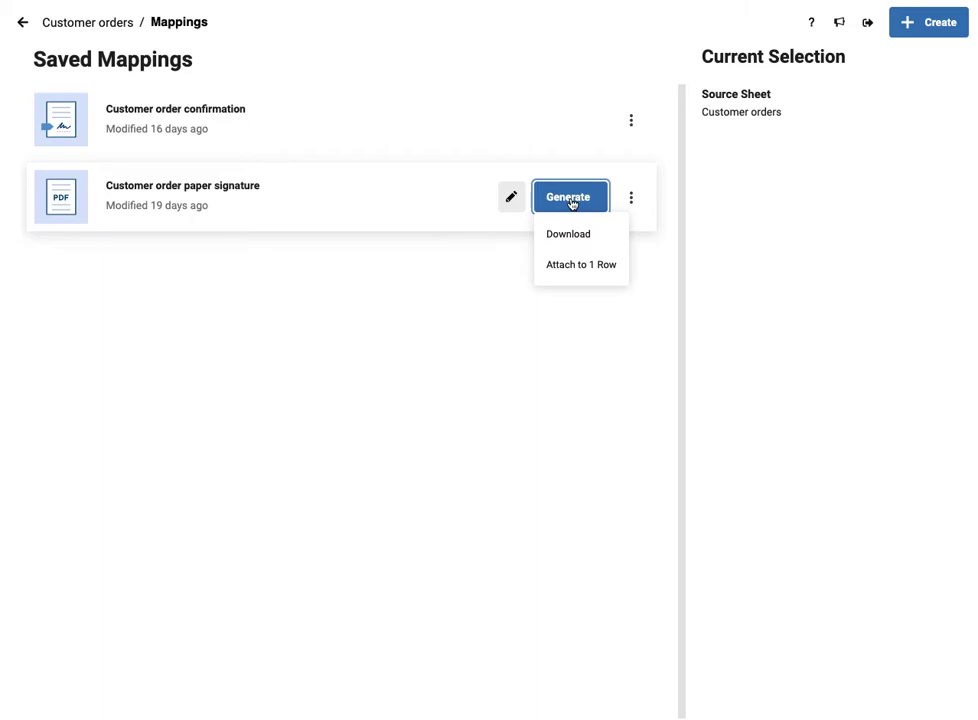
{"action": "left_click", "coordinate": [566, 265]}
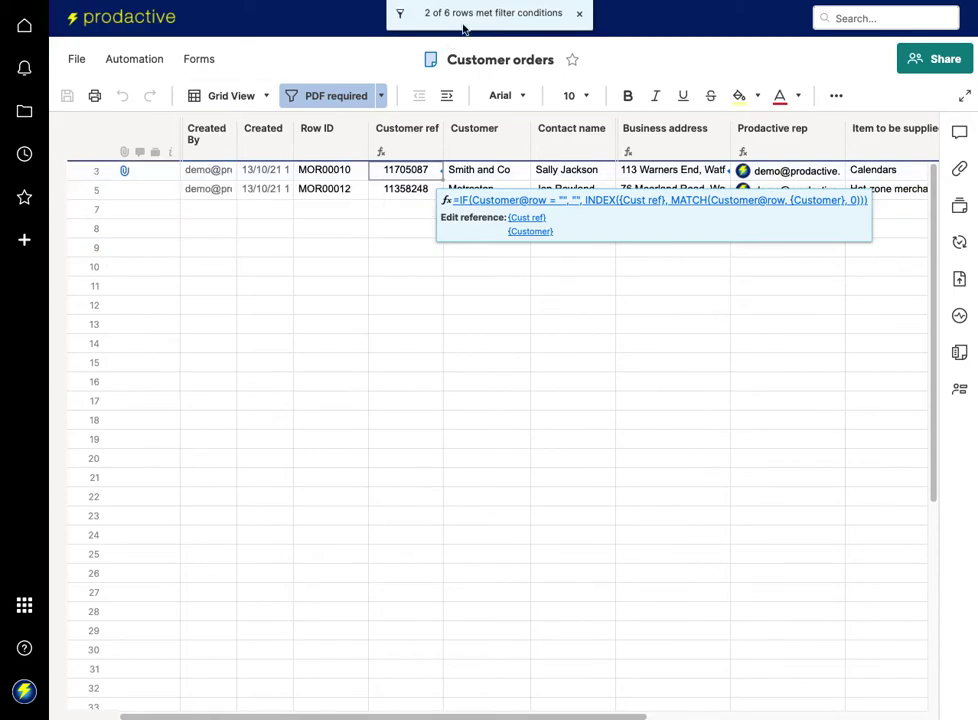
Review the PDF attached to the Smith and Co row down to its signature block, then close it and the attachments list
{"action": "left_click", "coordinate": [124, 171]}
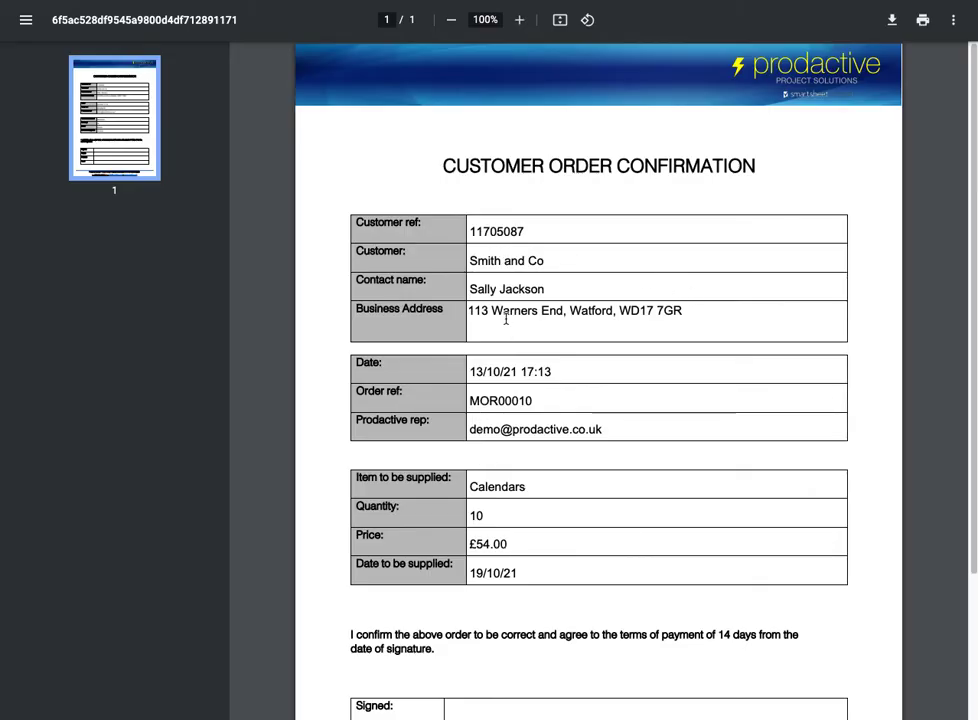
{"action": "scroll", "coordinate": [503, 463], "scroll_direction": "down", "scroll_amount": 3}
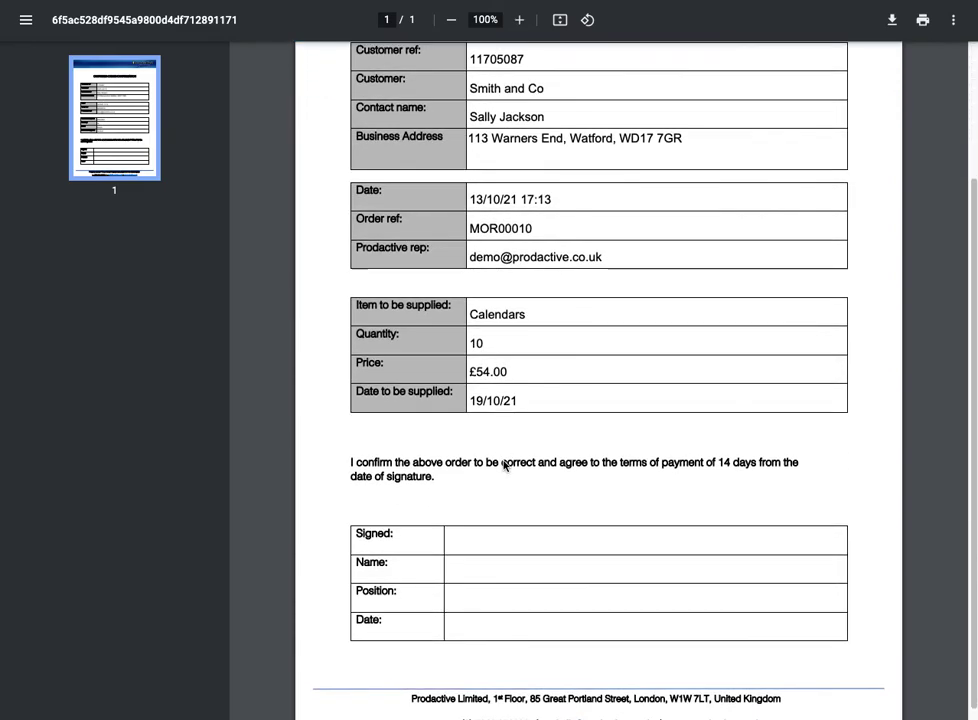
{"action": "scroll", "coordinate": [503, 463], "scroll_direction": "up", "scroll_amount": 3}
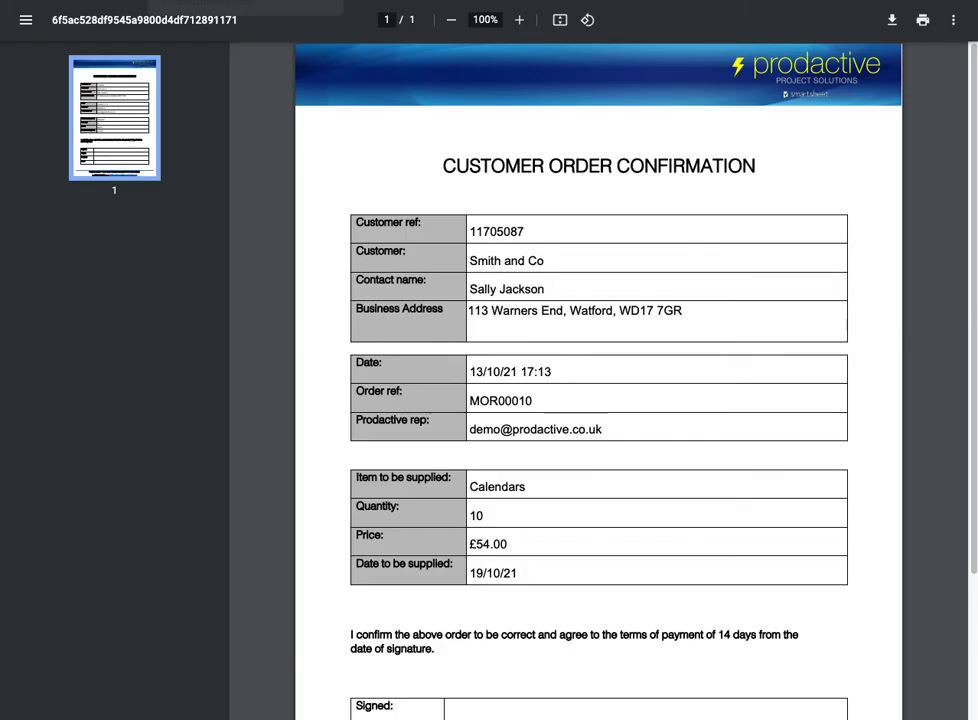
{"action": "key", "text": "ctrl+w"}
{"action": "left_click", "coordinate": [298, 308]}
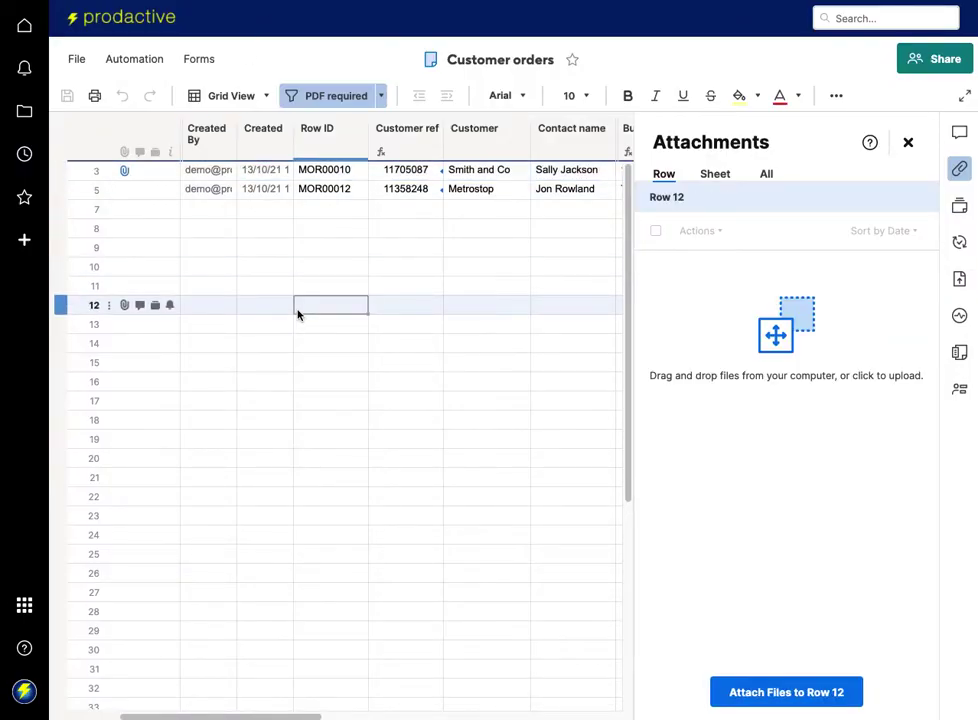
{"action": "left_click", "coordinate": [908, 143]}
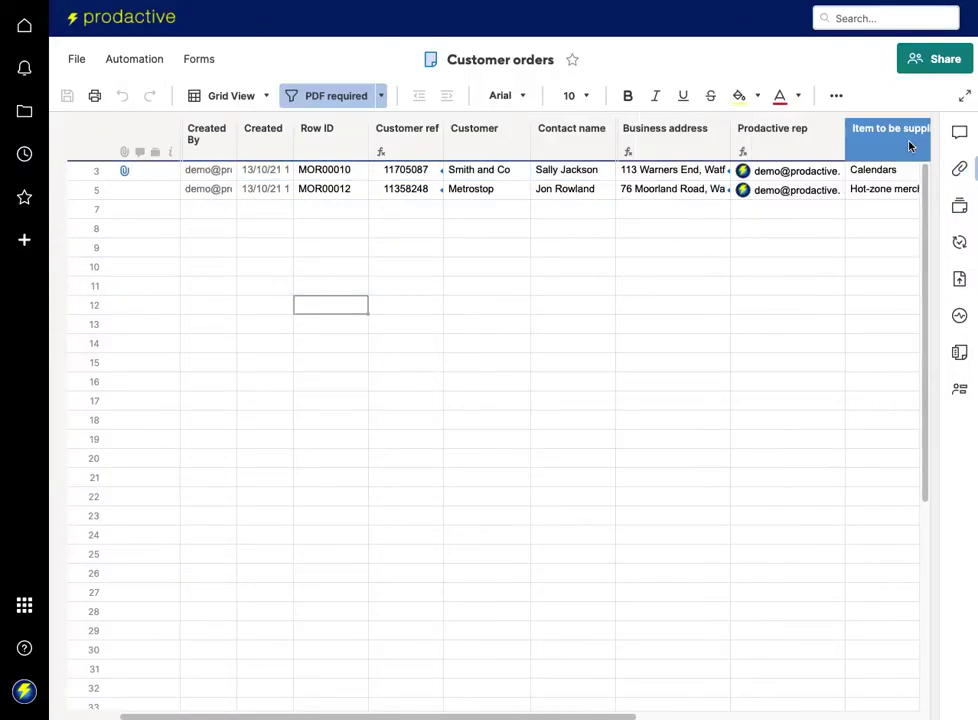
Open document generation for the Metrostop row and start creating a new mapping
{"action": "left_click", "coordinate": [59, 190]}
{"action": "right_click", "coordinate": [59, 192]}
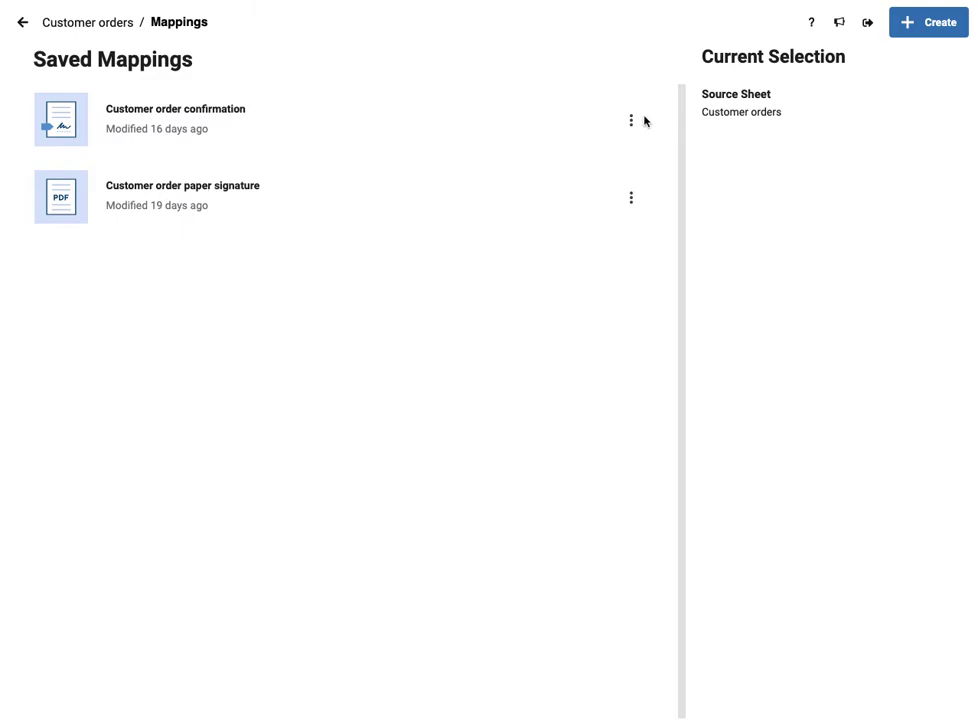
{"action": "left_click", "coordinate": [908, 32]}
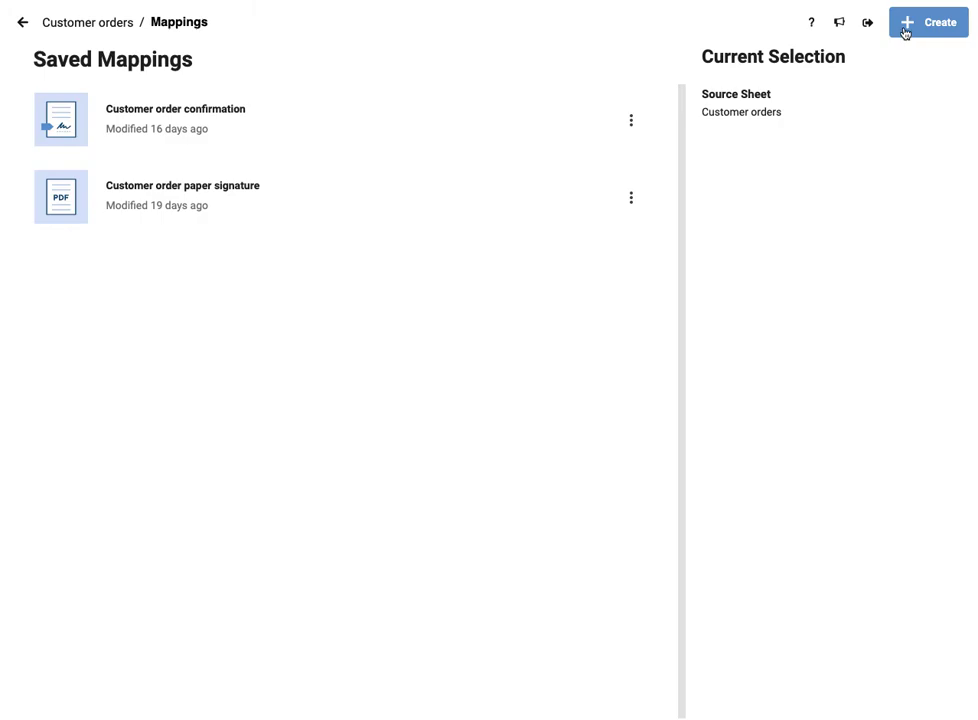
{"action": "left_click", "coordinate": [905, 30]}
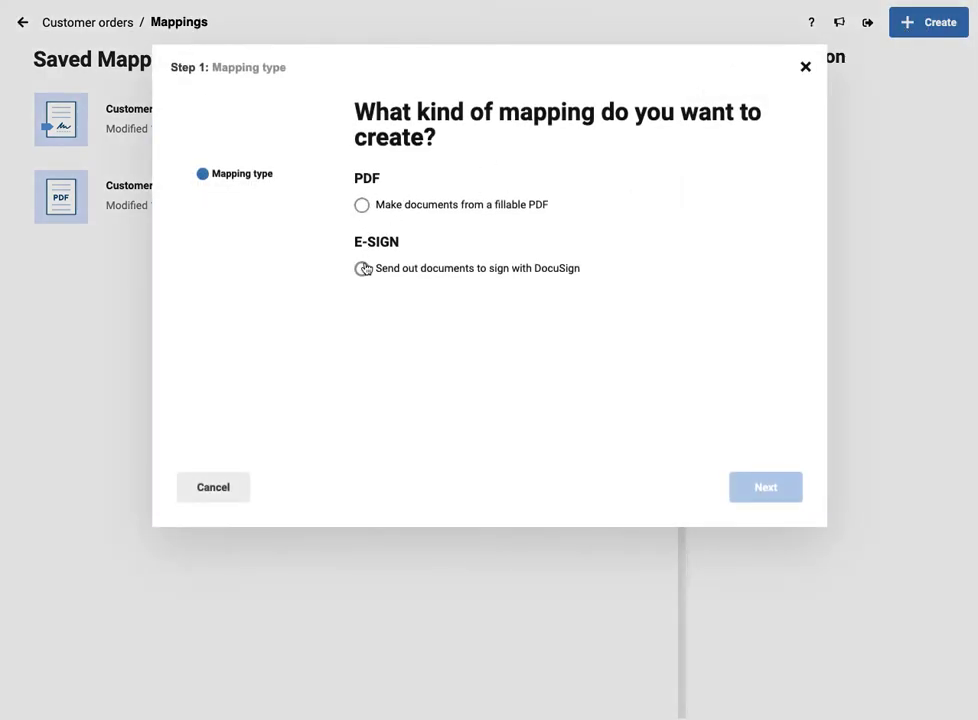
Set the mapping type to make documents from a fillable PDF and upload the customer order confirmation form
{"action": "left_click", "coordinate": [362, 206]}
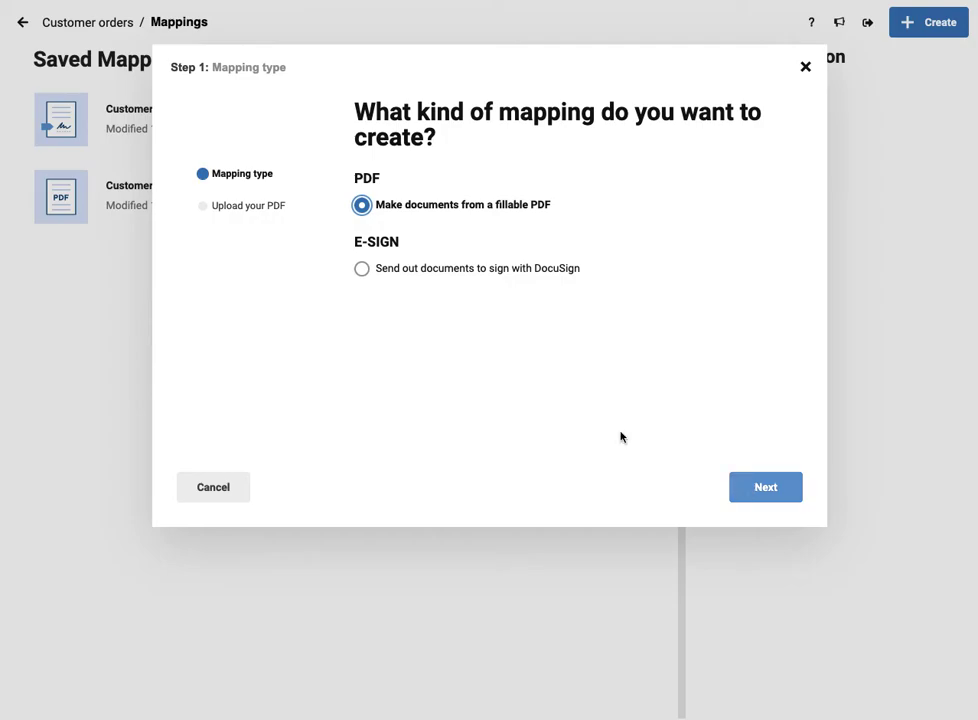
{"action": "left_click", "coordinate": [758, 493]}
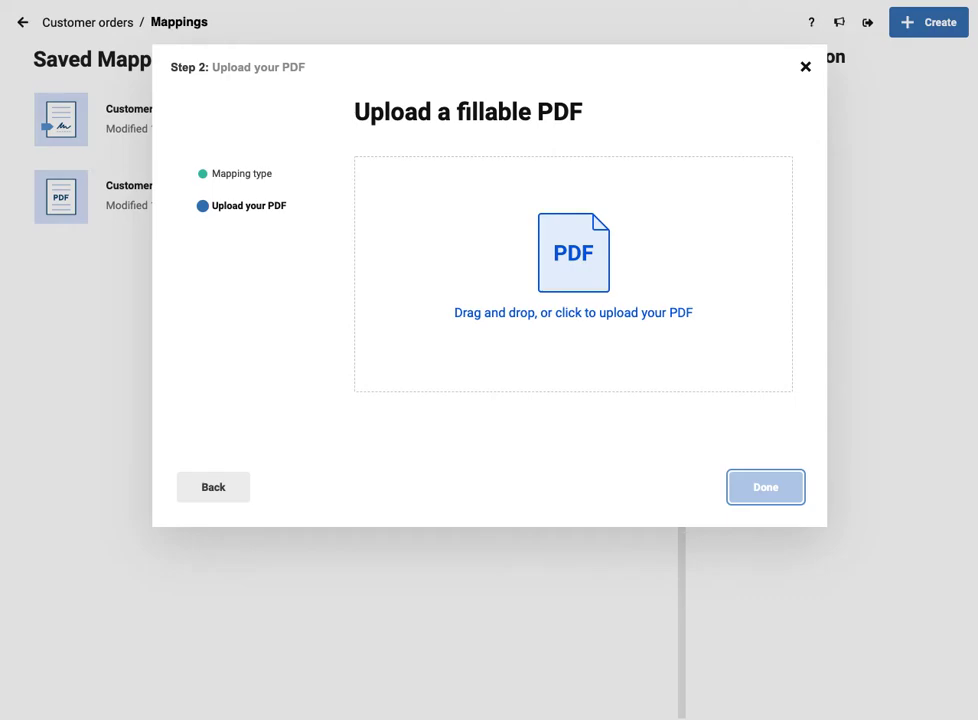
{"action": "left_click_drag", "start_coordinate": [150, 719], "coordinate": [327, 580]}
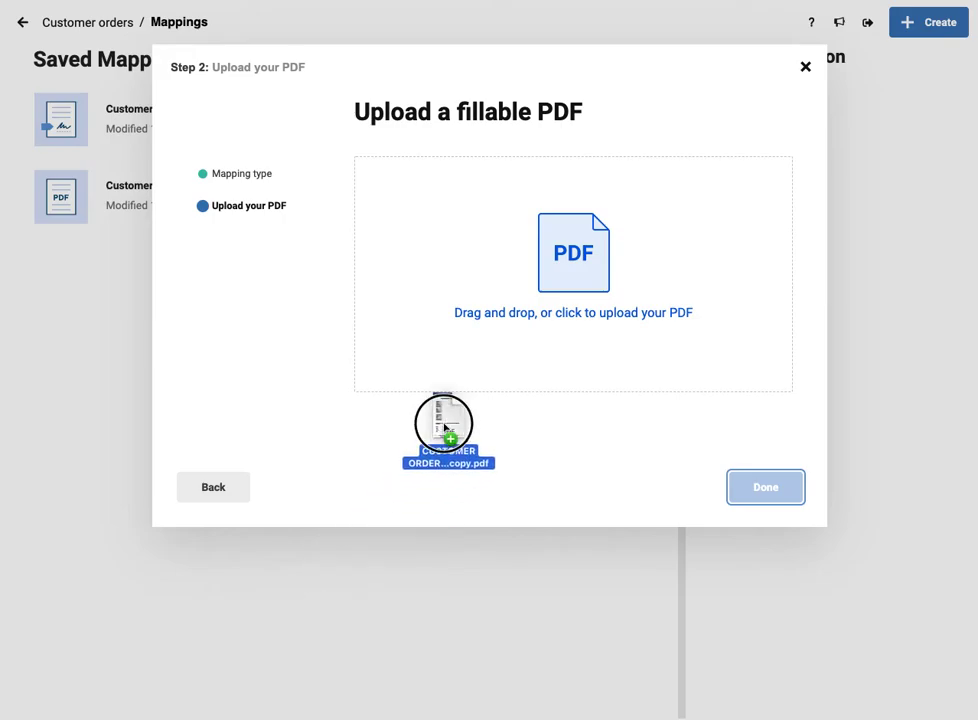
{"action": "left_click_drag", "start_coordinate": [444, 428], "coordinate": [559, 268]}
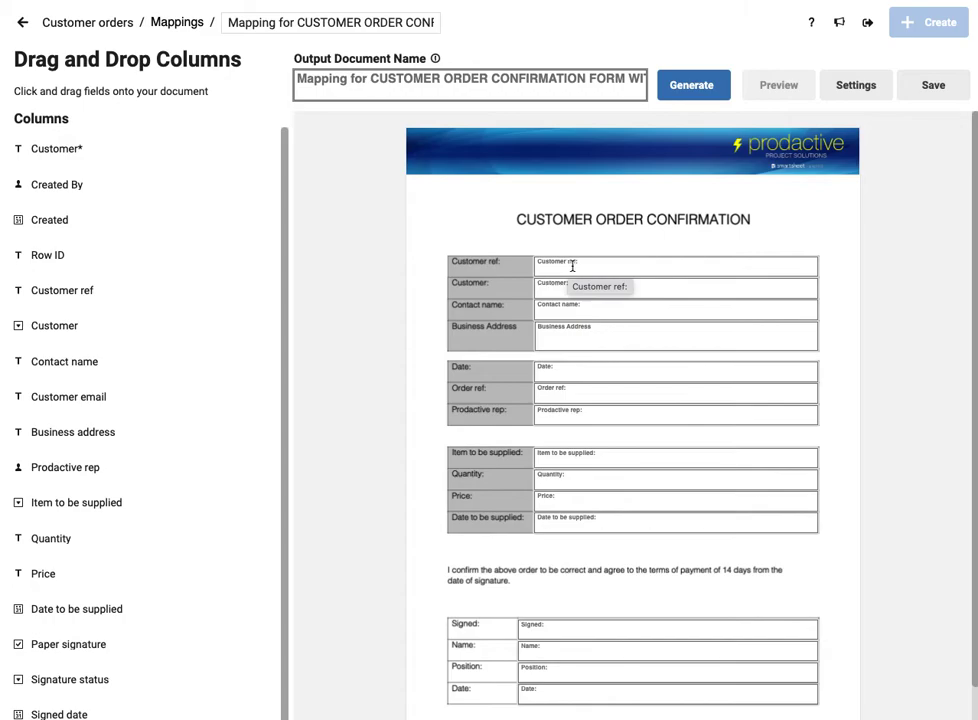
Examine the form's fillable fields from Customer ref through Item to be supplied
{"action": "left_click", "coordinate": [589, 266]}
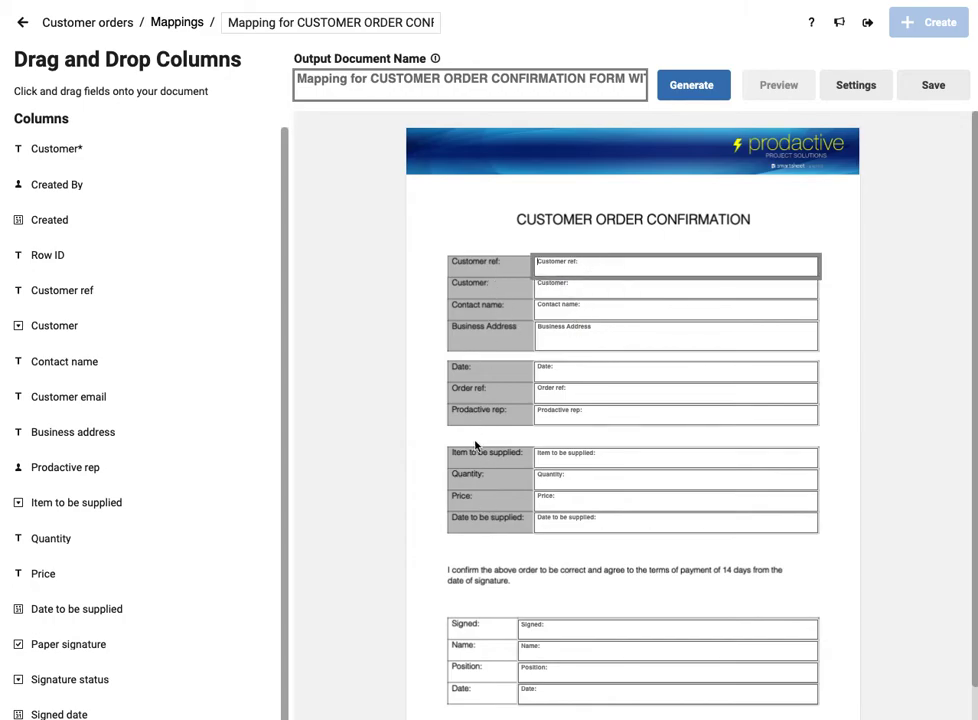
{"action": "left_click", "coordinate": [561, 290]}
{"action": "left_click", "coordinate": [561, 311]}
{"action": "left_click", "coordinate": [561, 338]}
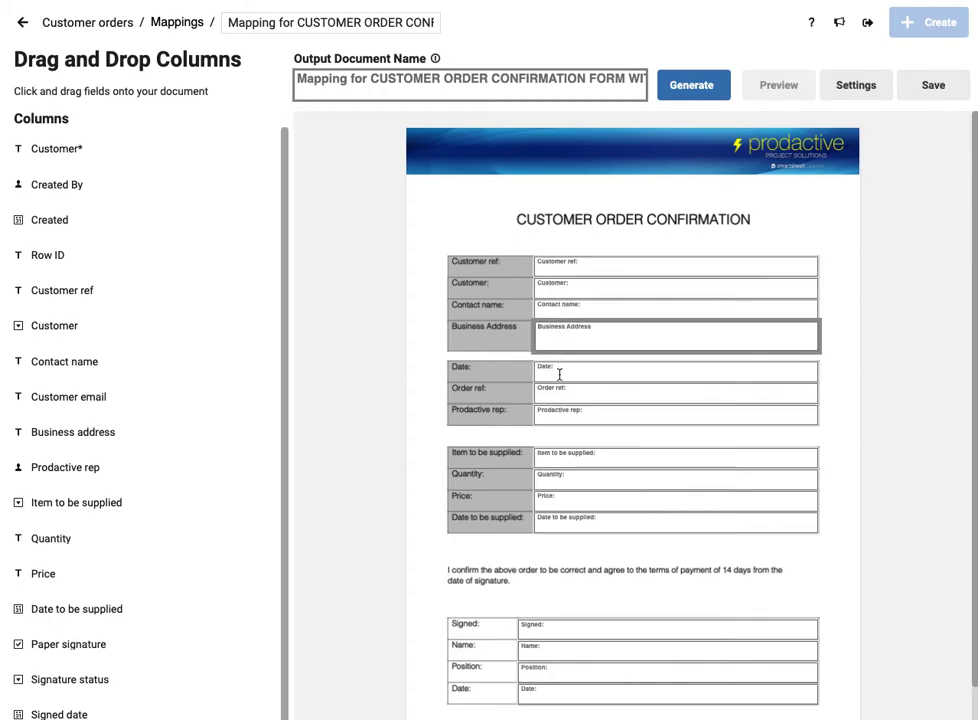
{"action": "left_click", "coordinate": [559, 374]}
{"action": "left_click", "coordinate": [559, 392]}
{"action": "left_click", "coordinate": [560, 417]}
{"action": "left_click", "coordinate": [557, 460]}
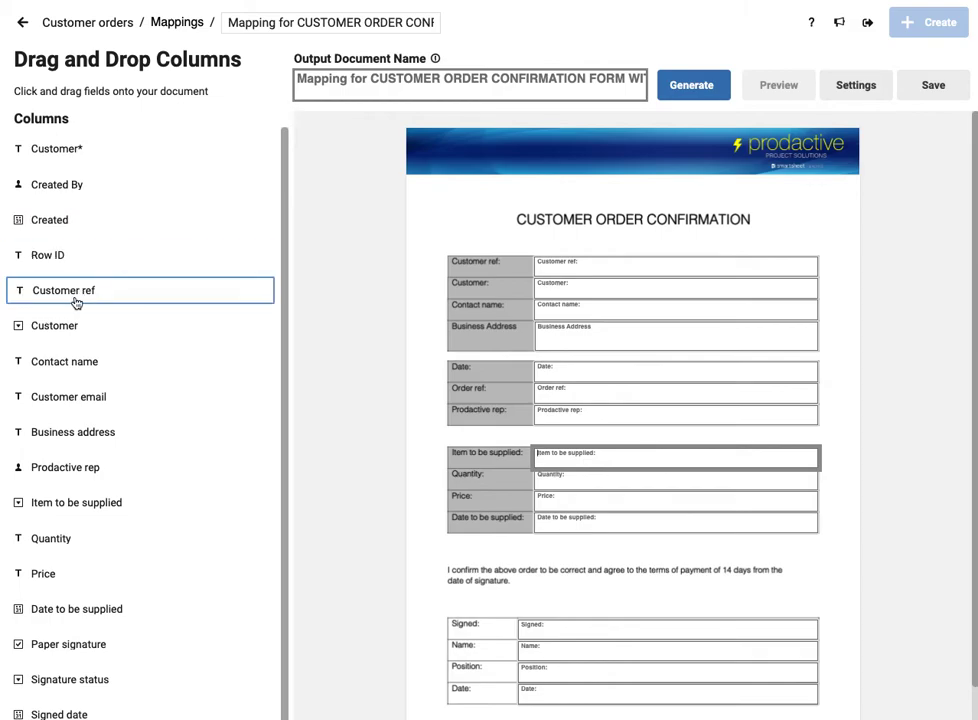
Map the Customer ref, Customer, Contact name and Business address columns to their matching fields in the form's first block
{"action": "left_click_drag", "start_coordinate": [76, 302], "coordinate": [617, 265]}
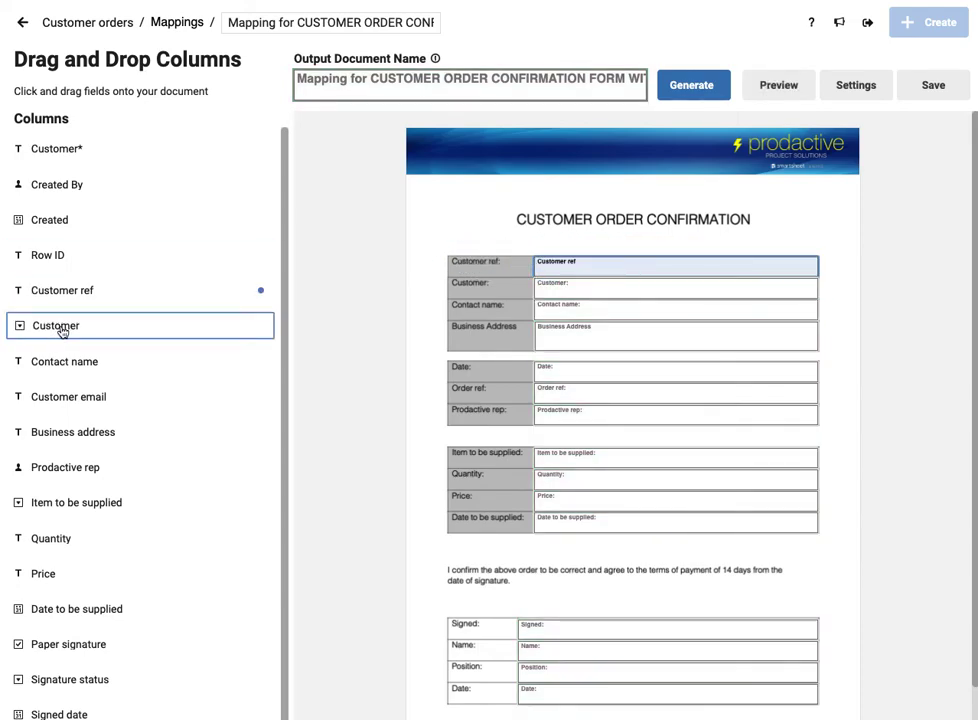
{"action": "left_click_drag", "start_coordinate": [92, 332], "coordinate": [560, 288]}
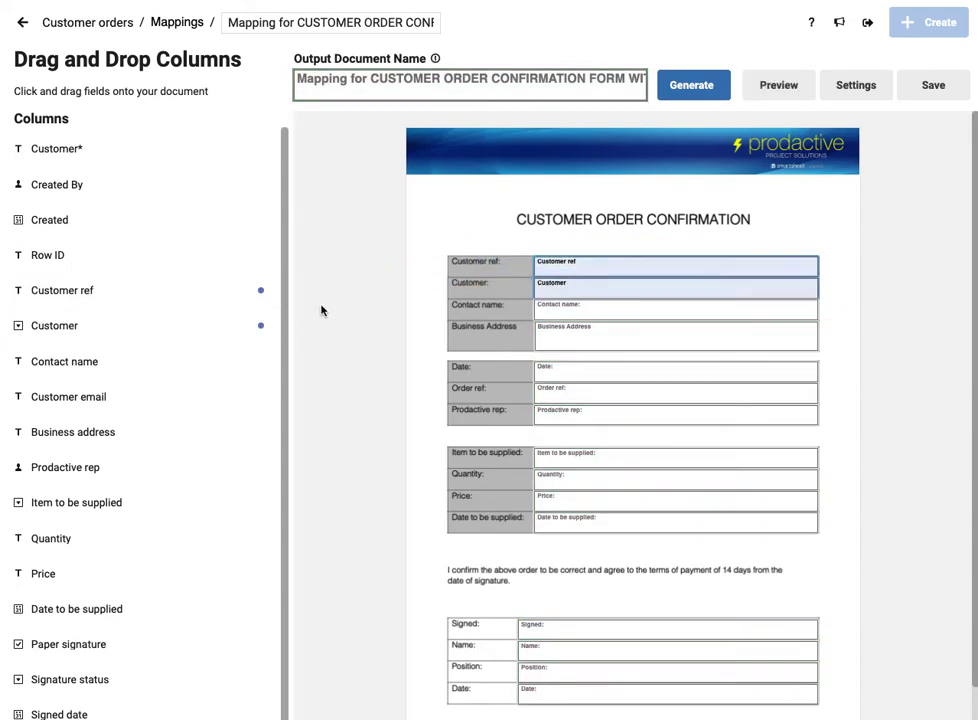
{"action": "left_click_drag", "start_coordinate": [86, 374], "coordinate": [635, 314]}
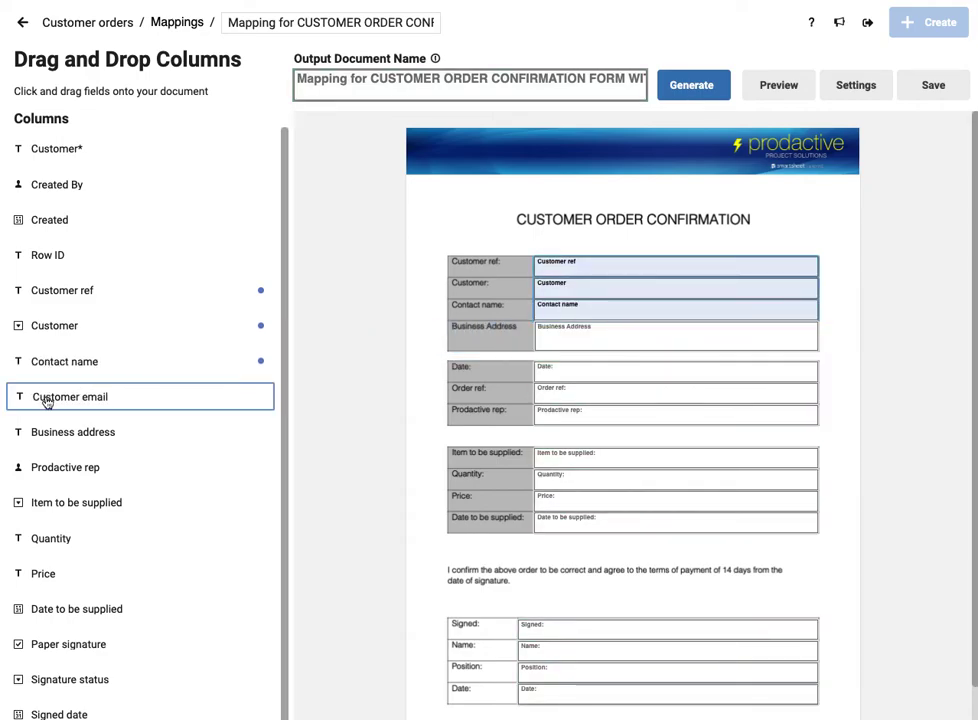
{"action": "left_click_drag", "start_coordinate": [48, 432], "coordinate": [586, 331]}
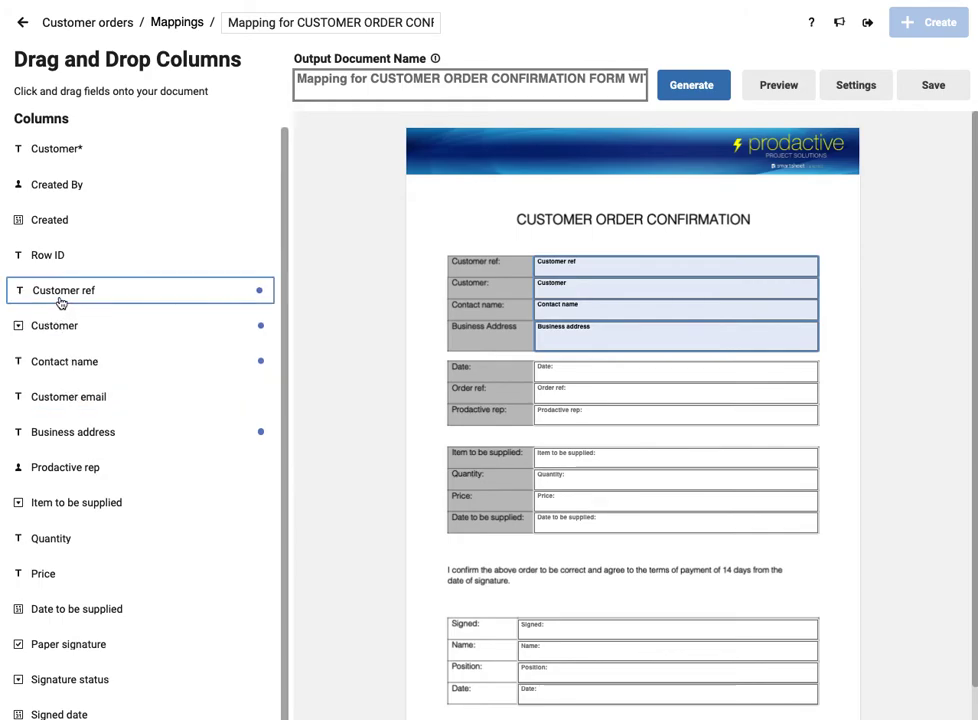
Use the Customer column as the output document name and map Created, Row ID and Prodactive rep to the Date, Order ref and Prodactive rep fields
{"action": "left_click_drag", "start_coordinate": [61, 302], "coordinate": [340, 80]}
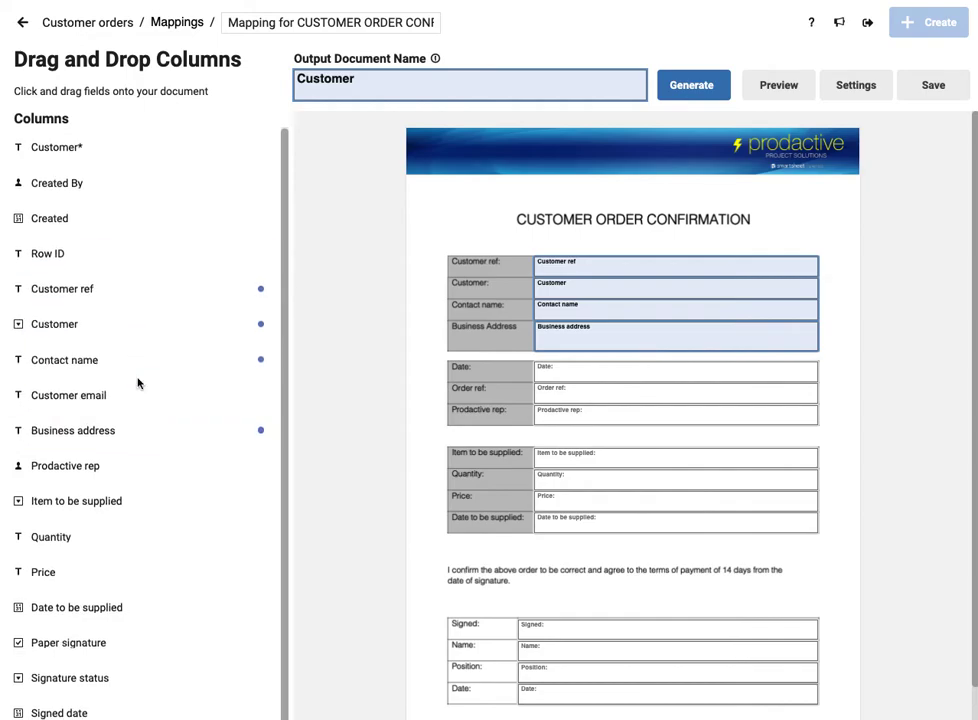
{"action": "scroll", "coordinate": [126, 356], "scroll_direction": "down", "scroll_amount": 1}
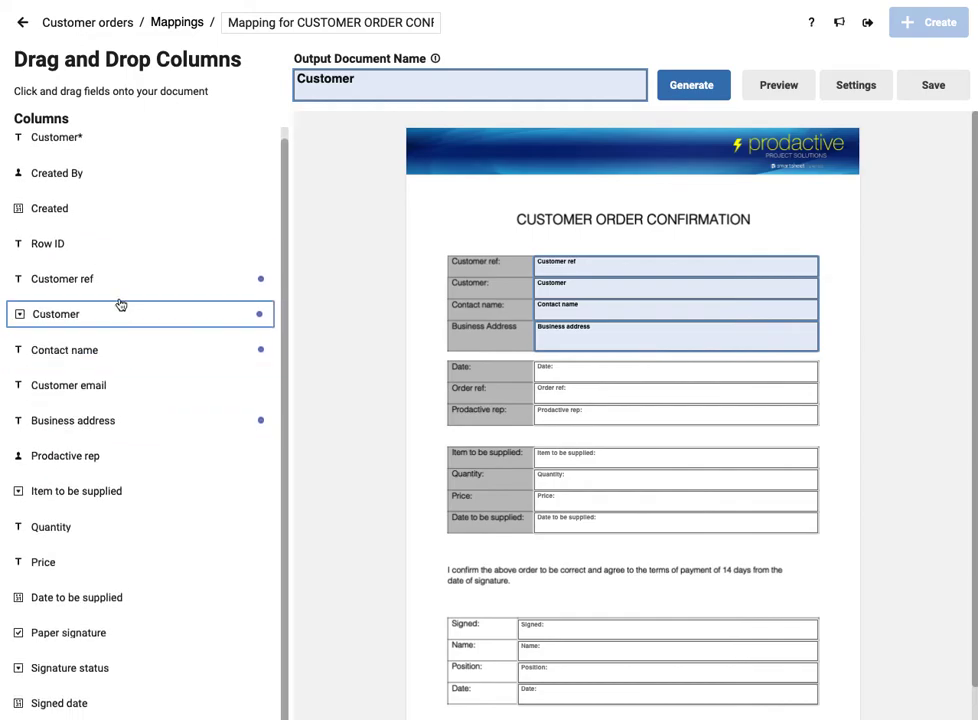
{"action": "left_click", "coordinate": [561, 371]}
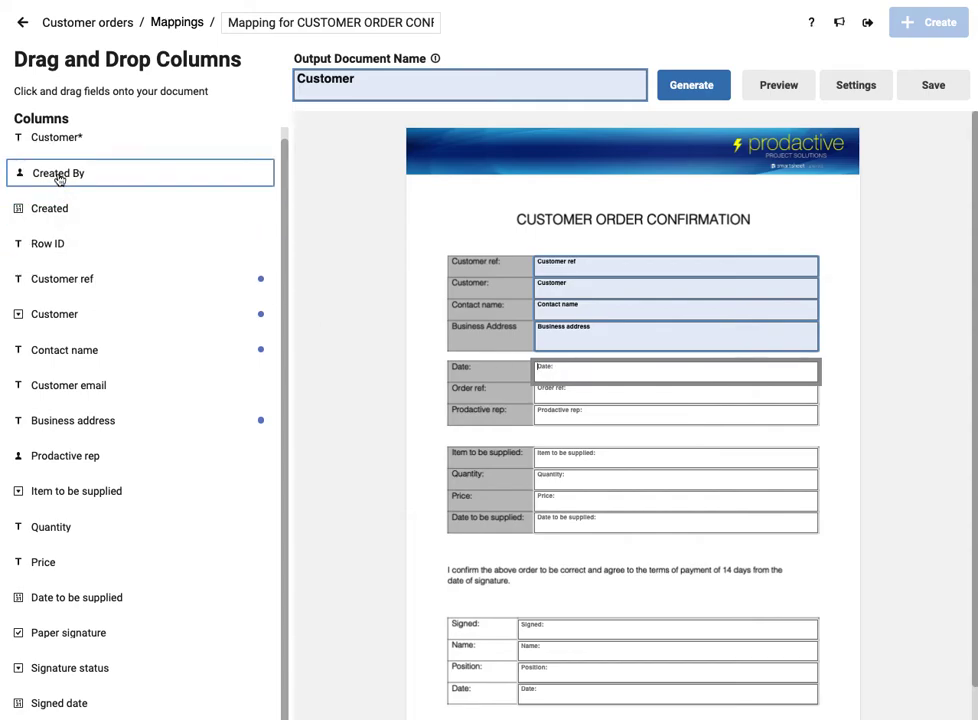
{"action": "left_click_drag", "start_coordinate": [54, 212], "coordinate": [616, 368]}
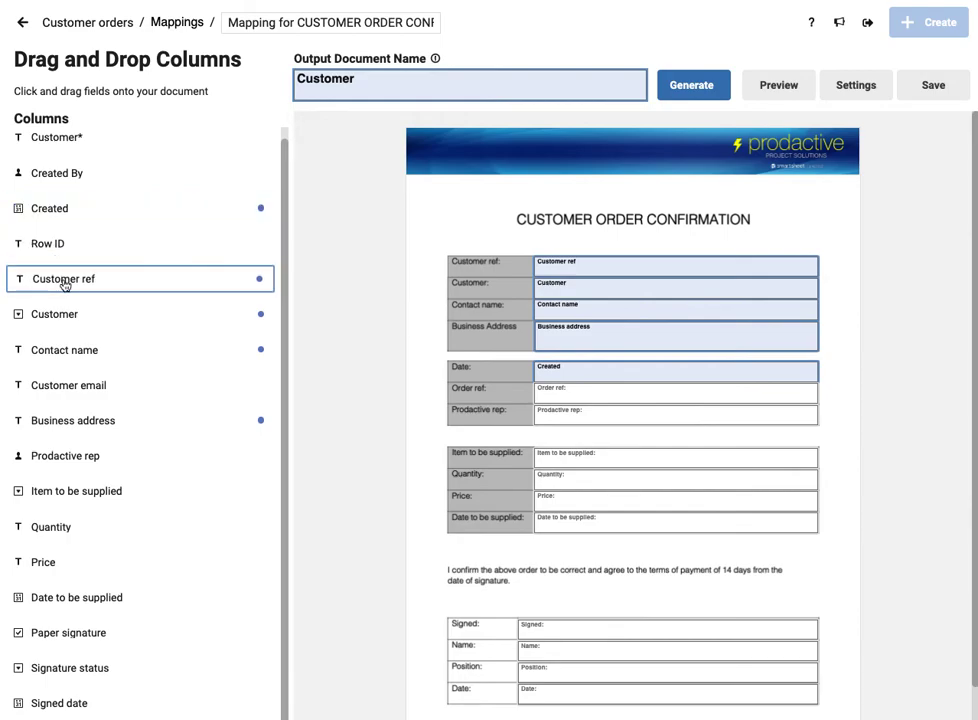
{"action": "left_click_drag", "start_coordinate": [54, 249], "coordinate": [627, 396]}
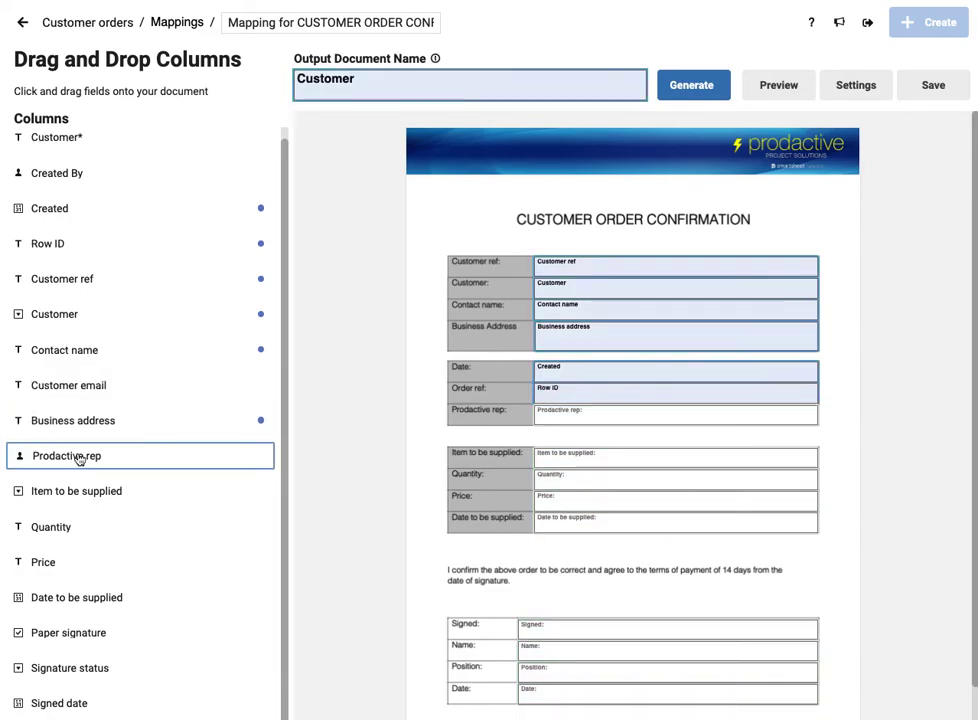
{"action": "left_click_drag", "start_coordinate": [79, 459], "coordinate": [605, 421]}
Map the Item to be supplied, Quantity, Price and Date to be supplied columns to their matching fields in the form's third block
{"action": "left_click_drag", "start_coordinate": [88, 500], "coordinate": [575, 460]}
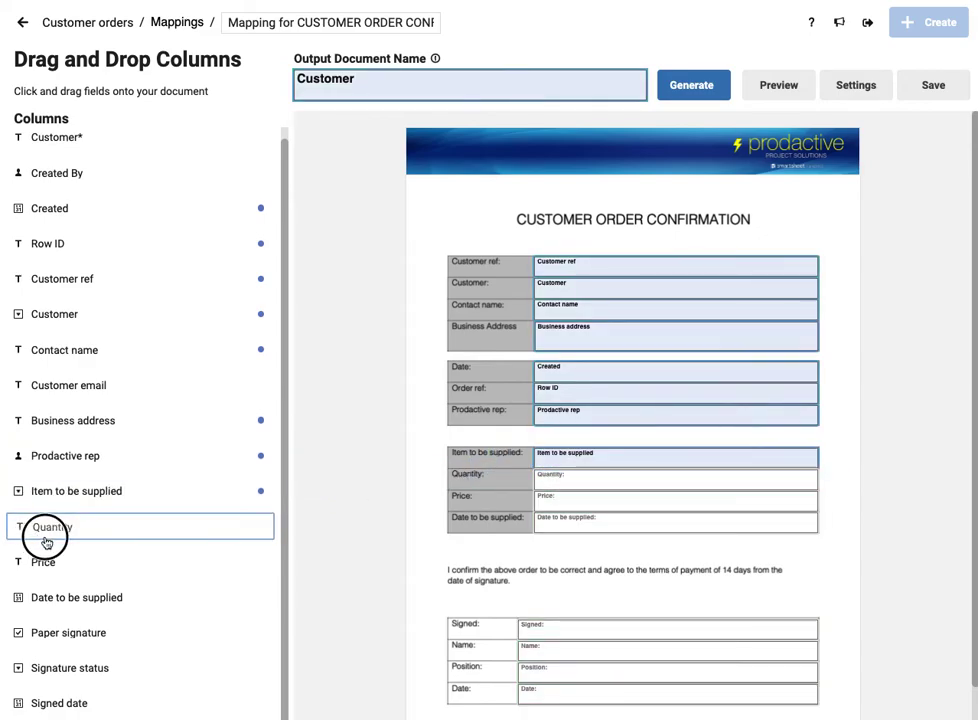
{"action": "left_click_drag", "start_coordinate": [45, 541], "coordinate": [560, 490]}
{"action": "left_click_drag", "start_coordinate": [65, 563], "coordinate": [570, 512]}
{"action": "left_click_drag", "start_coordinate": [137, 602], "coordinate": [612, 518]}
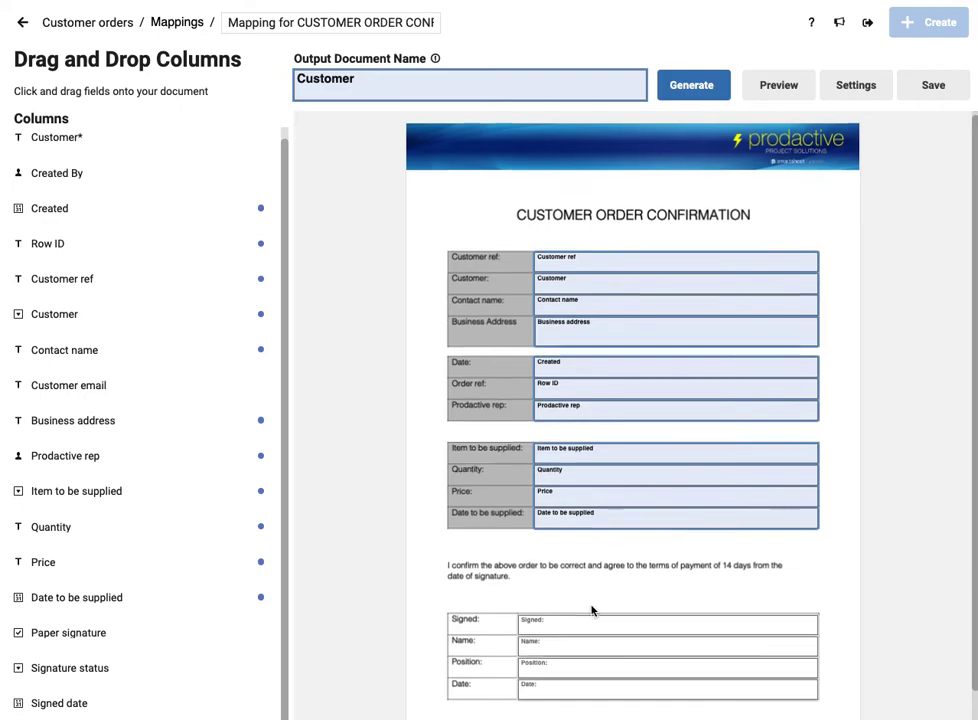
{"action": "scroll", "coordinate": [592, 611], "scroll_direction": "down", "scroll_amount": 3}
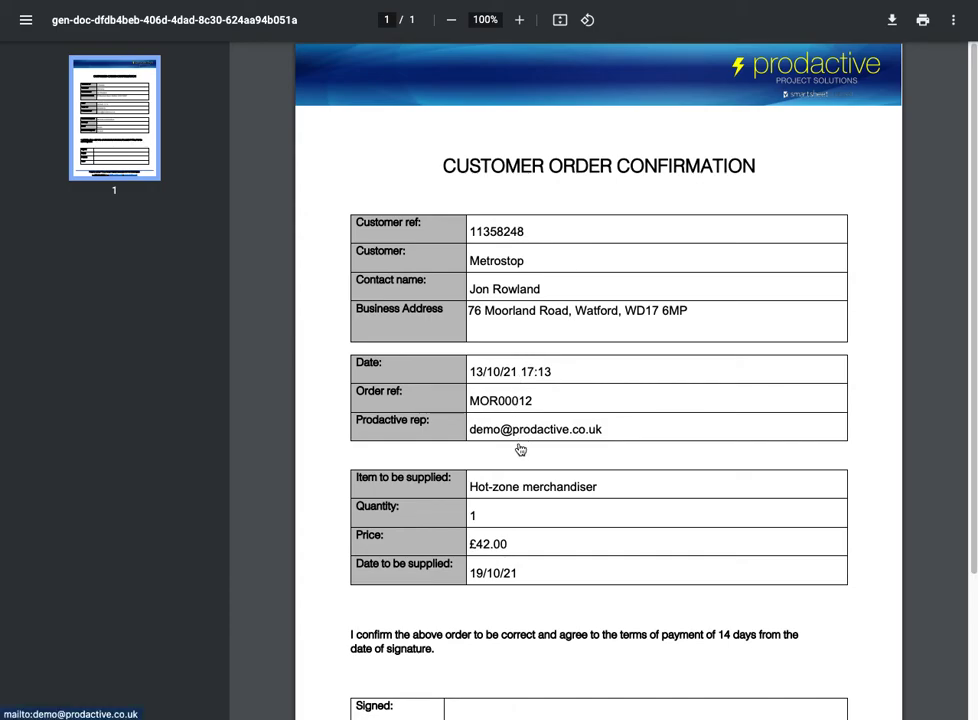
Preview the filled order confirmation, examine it down to the signature block and close the preview
{"action": "scroll", "coordinate": [509, 546], "scroll_direction": "down", "scroll_amount": 3}
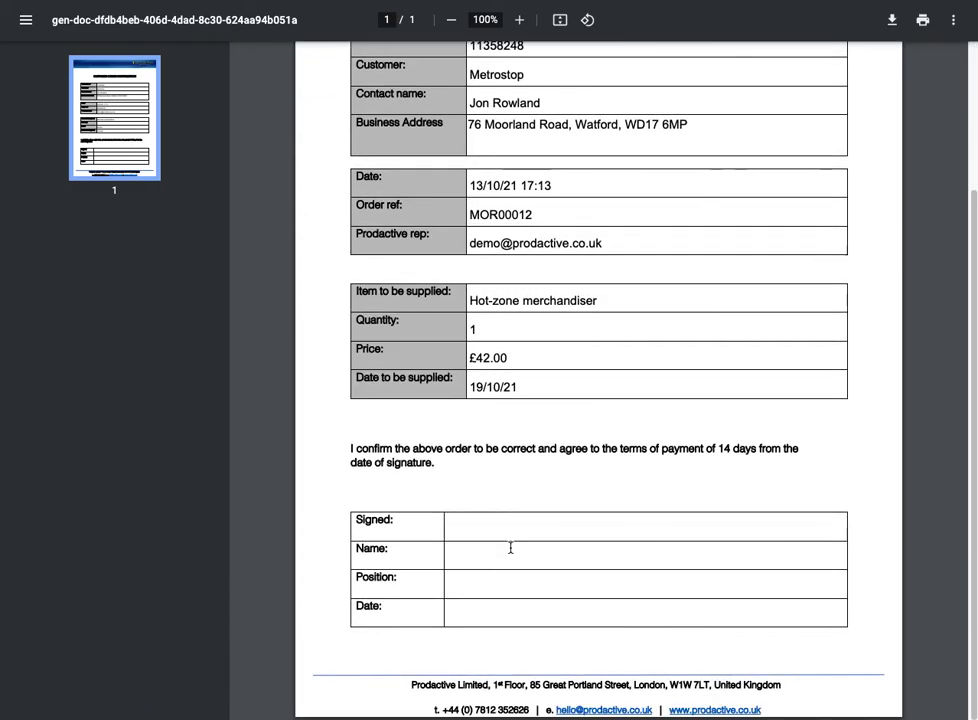
{"action": "scroll", "coordinate": [510, 547], "scroll_direction": "up", "scroll_amount": 3}
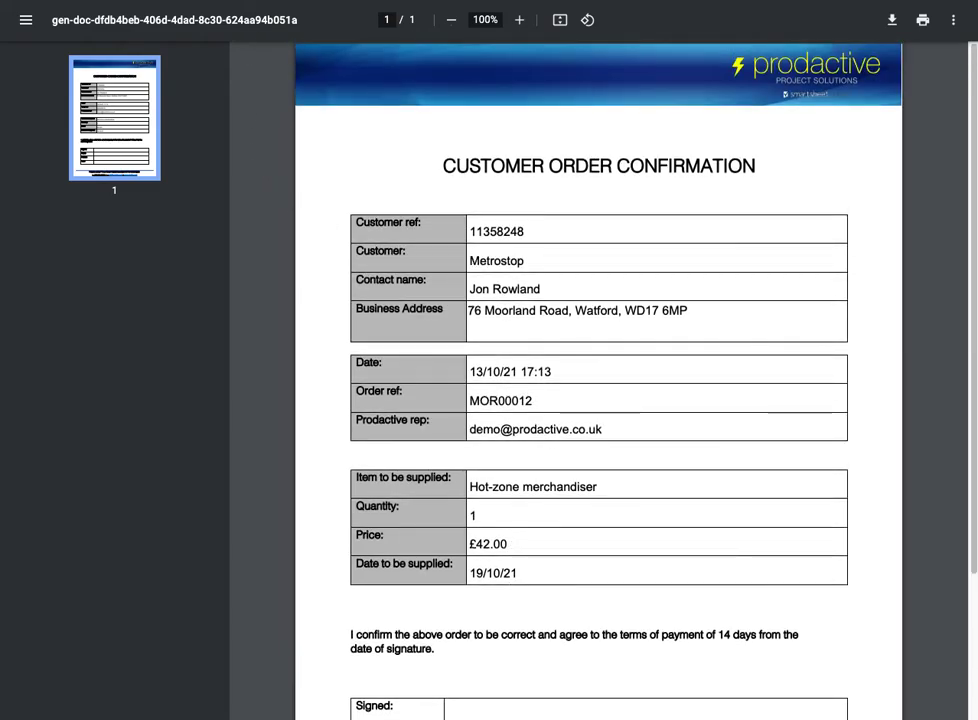
{"action": "key", "text": "ctrl+w"}
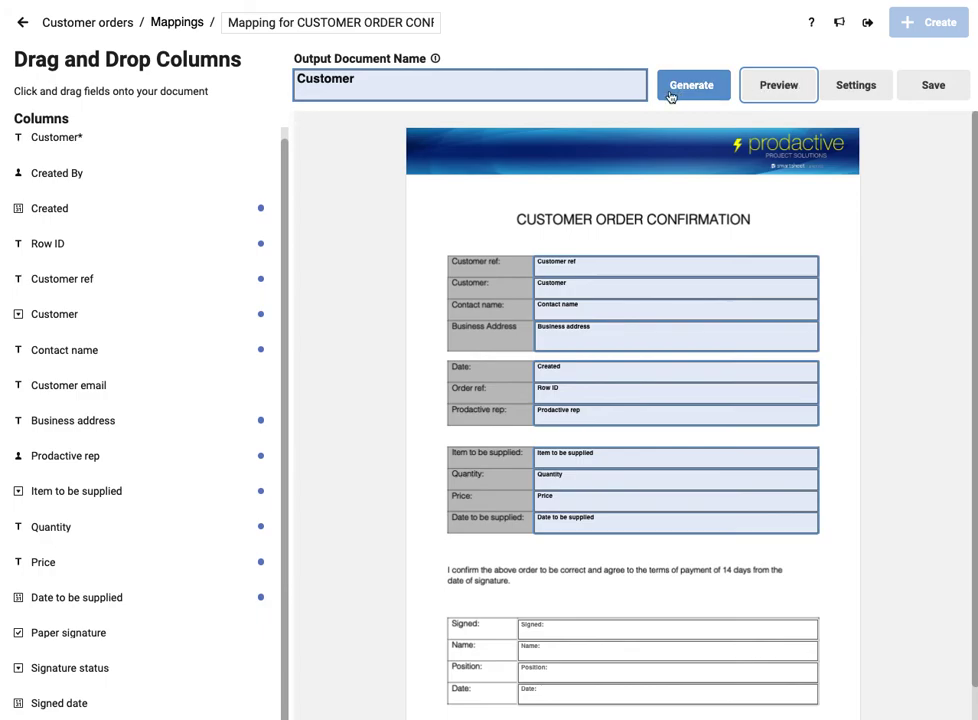
Generate the document as an attachment to the selected row and return to the sheet, saving the mapping changes
{"action": "left_click", "coordinate": [393, 22]}
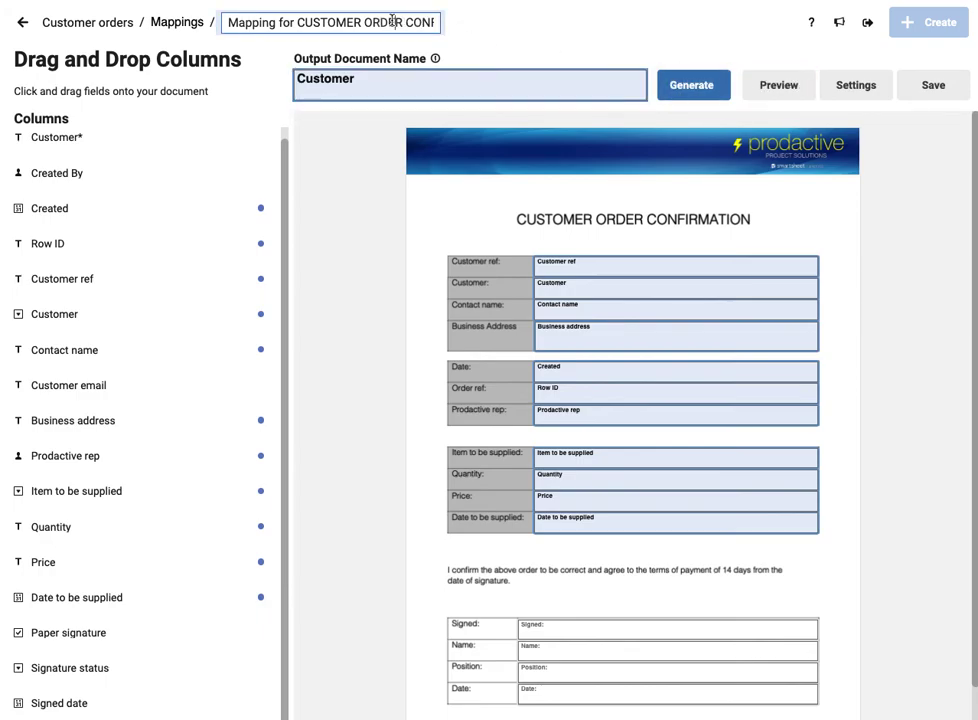
{"action": "left_click", "coordinate": [700, 85]}
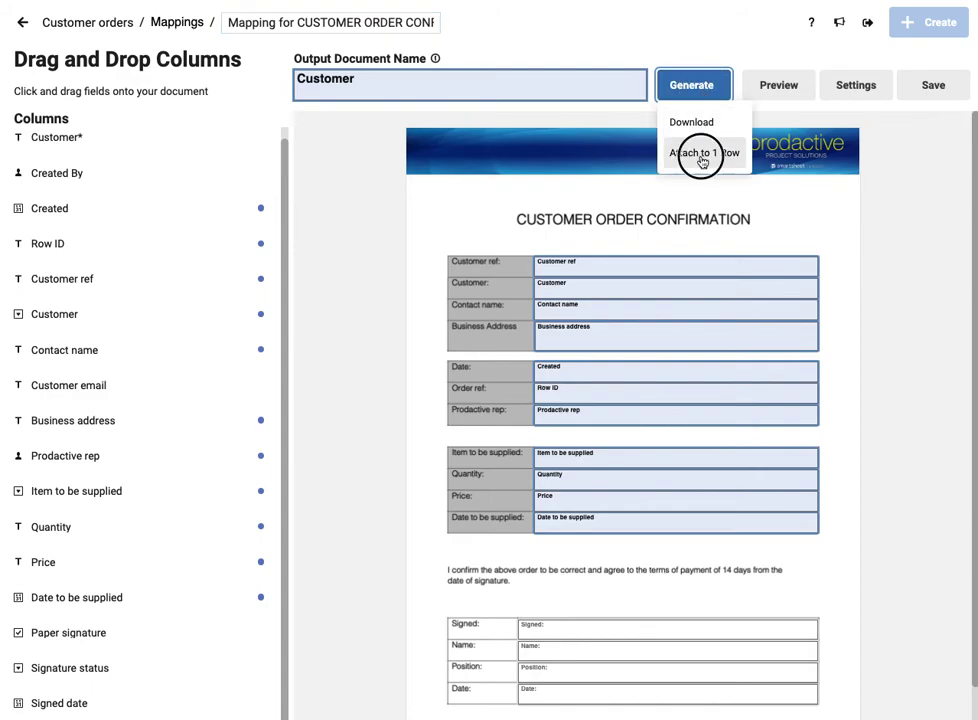
{"action": "left_click", "coordinate": [703, 155]}
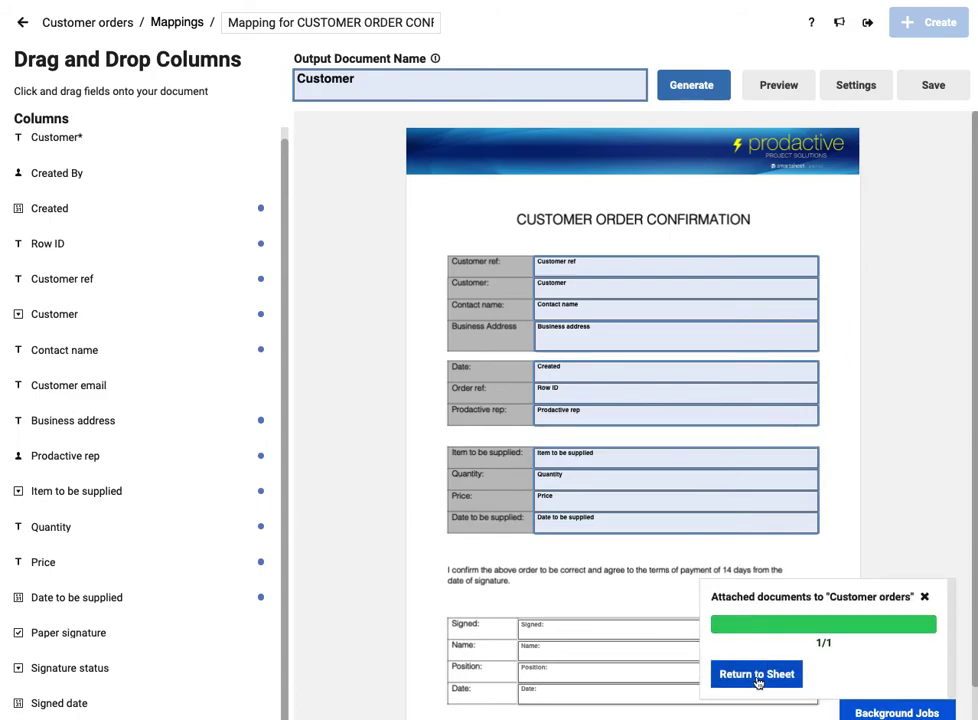
{"action": "left_click", "coordinate": [756, 680]}
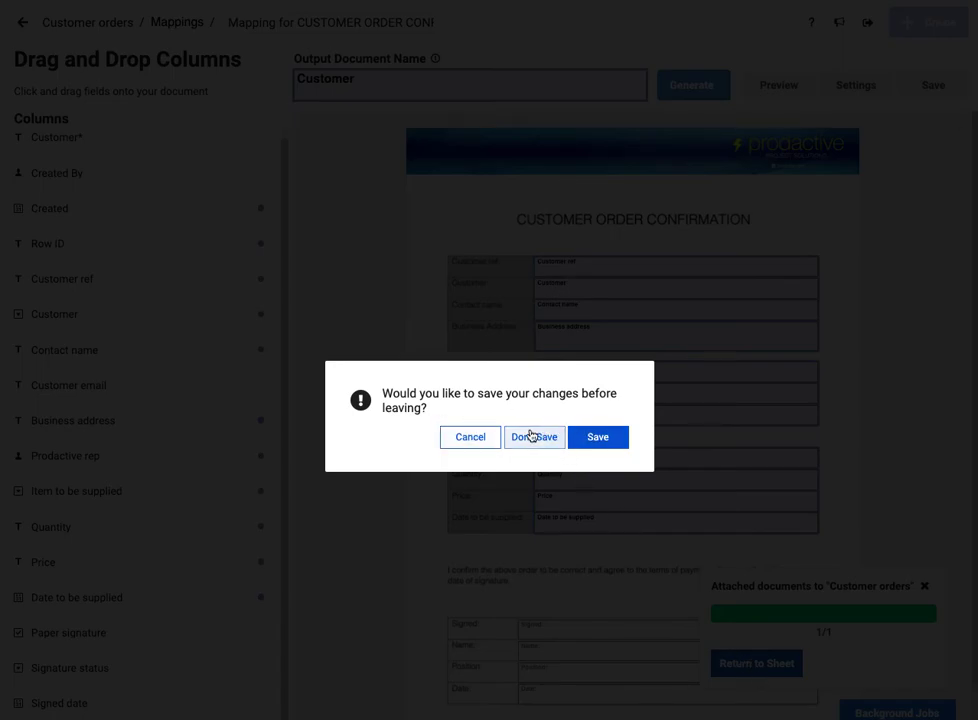
{"action": "left_click", "coordinate": [597, 437]}
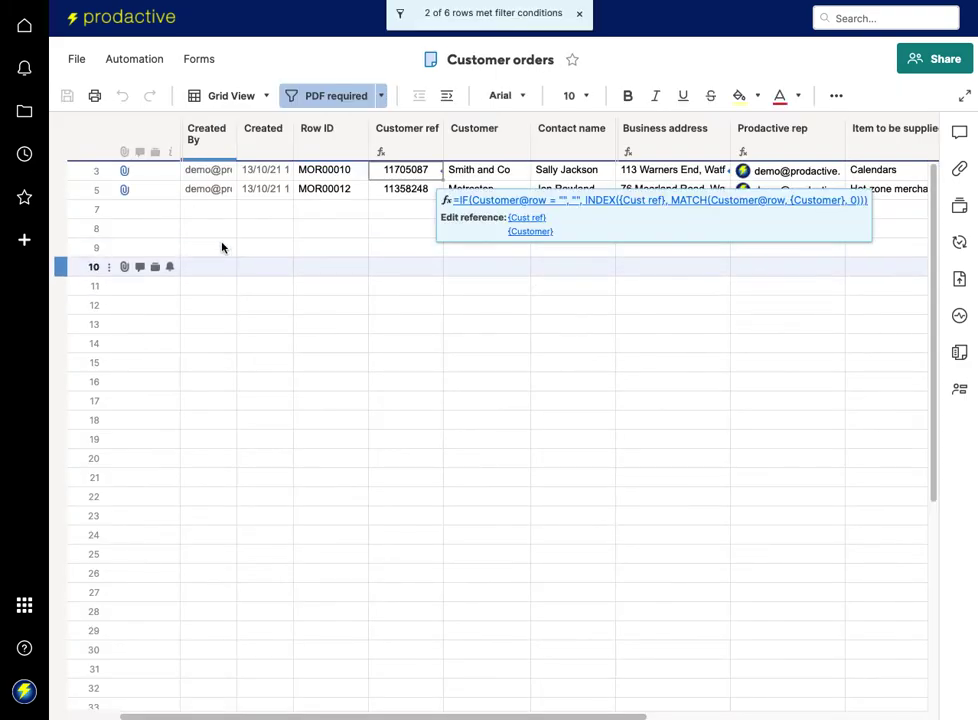
Reopen document generation for the Metrostop row and open the newly saved order confirmation form mapping for editing
{"action": "mouse_move", "coordinate": [127, 197]}
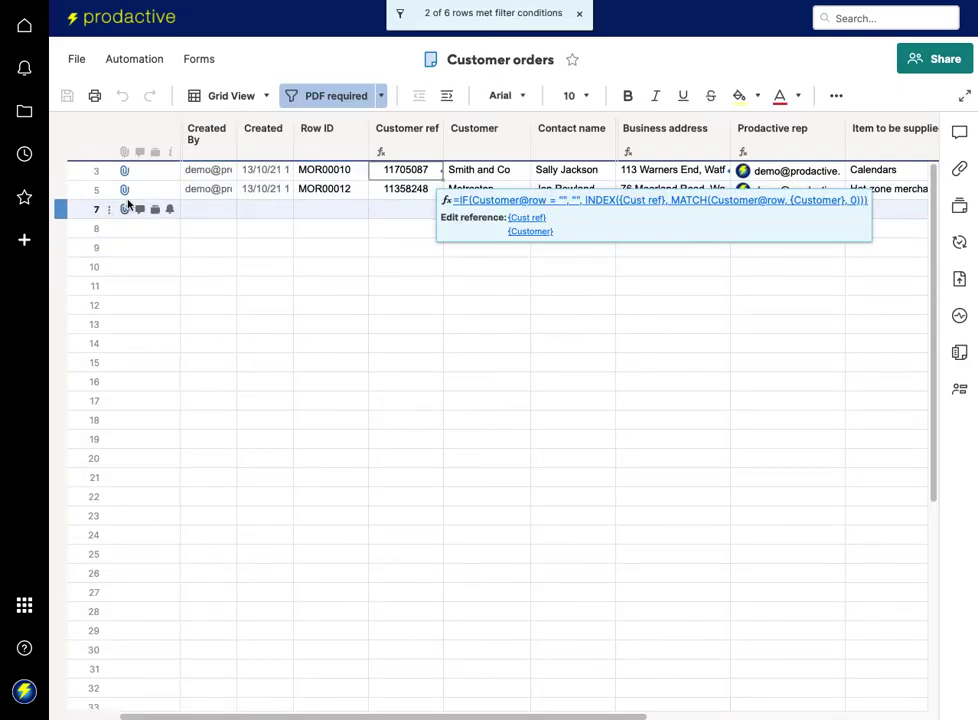
{"action": "left_click", "coordinate": [60, 190]}
{"action": "right_click", "coordinate": [60, 190]}
{"action": "left_click", "coordinate": [154, 498]}
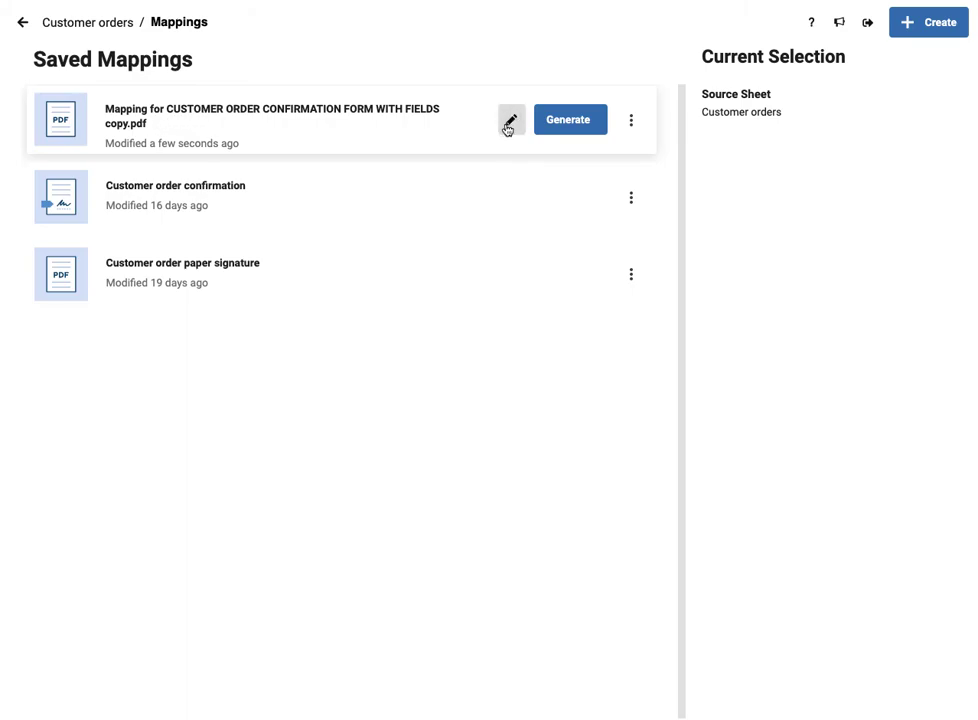
{"action": "left_click", "coordinate": [510, 120]}
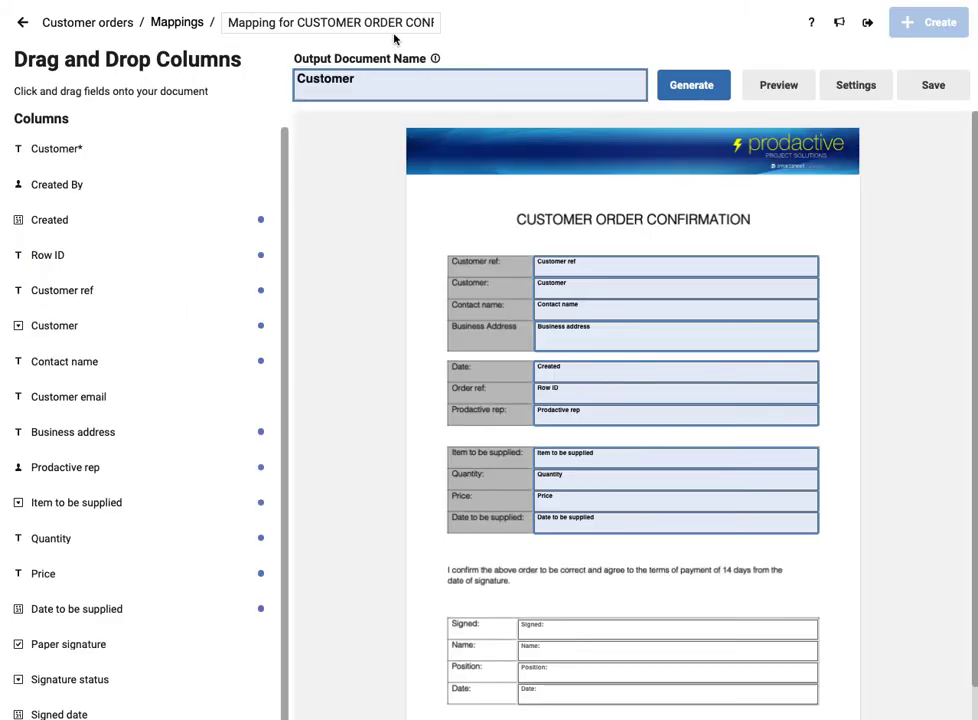
Rename the mapping as "Demo of PDF" and save it
{"action": "left_click", "coordinate": [391, 22]}
{"action": "type", "text": "Demo of PDF"}
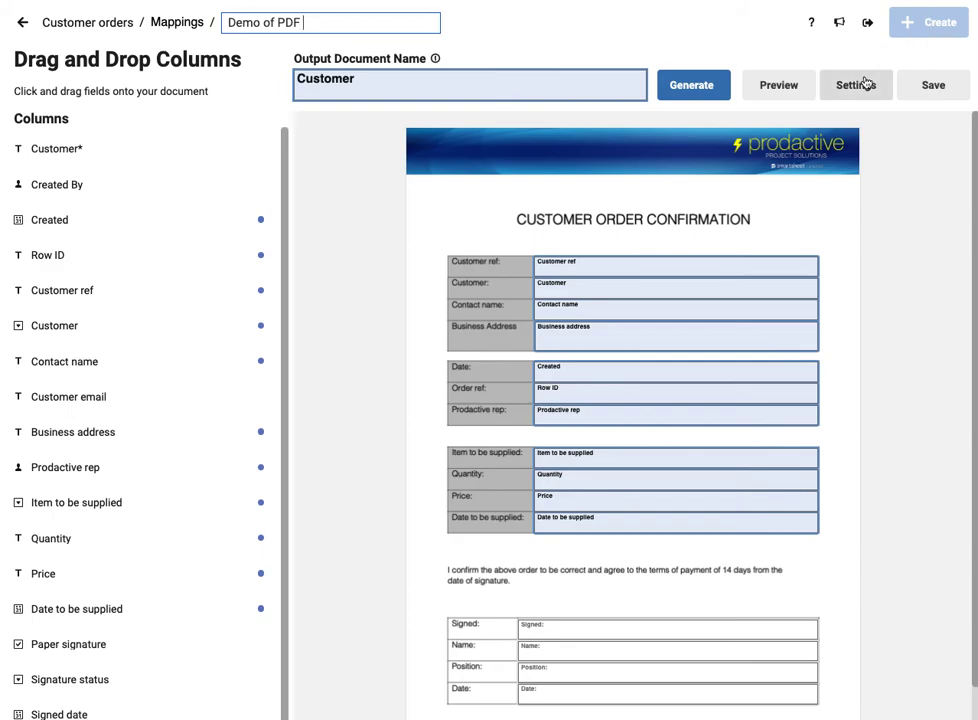
{"action": "left_click", "coordinate": [939, 88]}
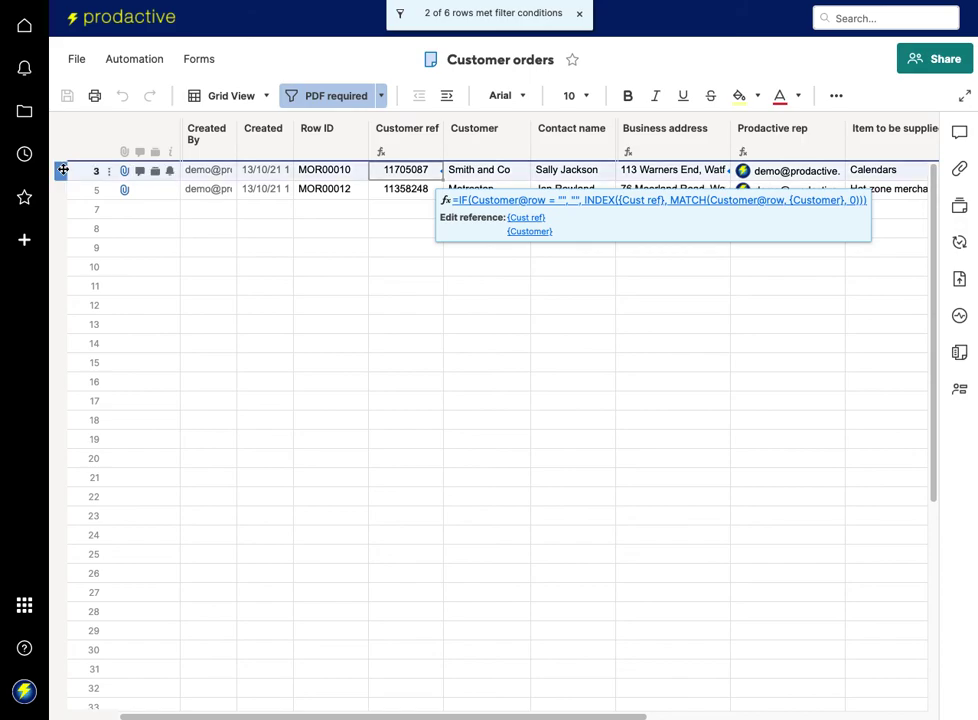
Open the PDF attached to the Metrostop row and examine its order details and signature block
{"action": "left_click", "coordinate": [124, 190]}
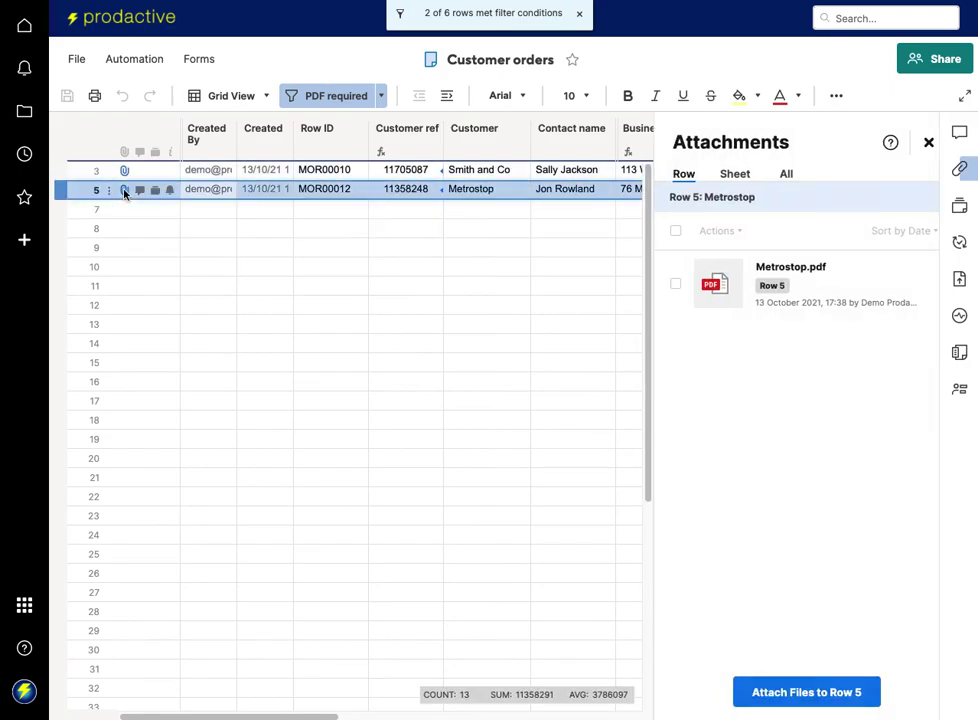
{"action": "left_click", "coordinate": [700, 284]}
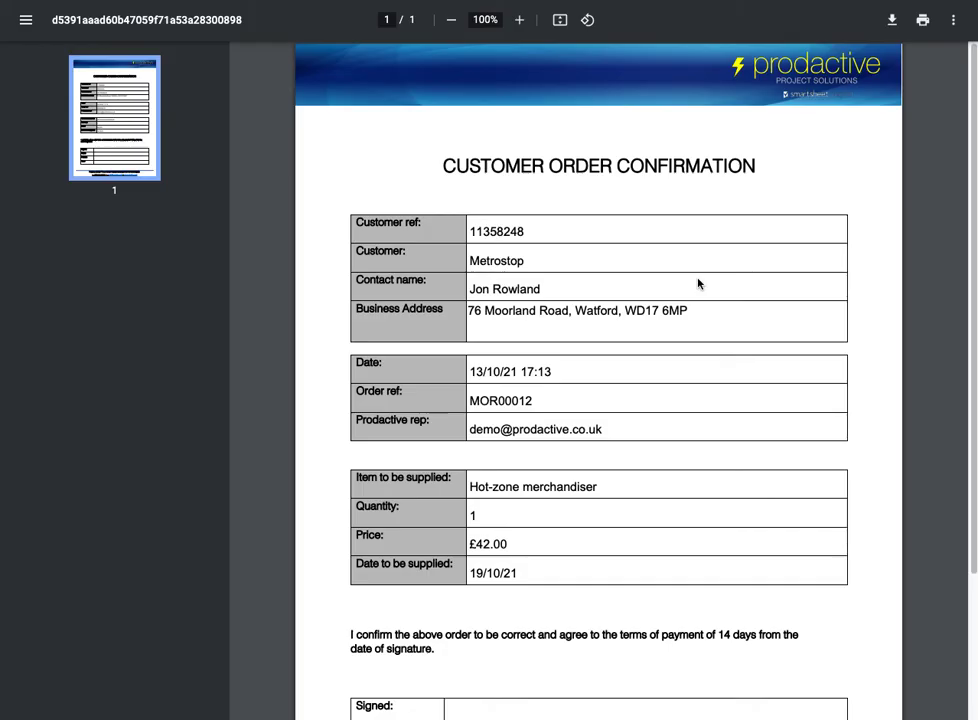
{"action": "scroll", "coordinate": [632, 418], "scroll_direction": "down", "scroll_amount": 1}
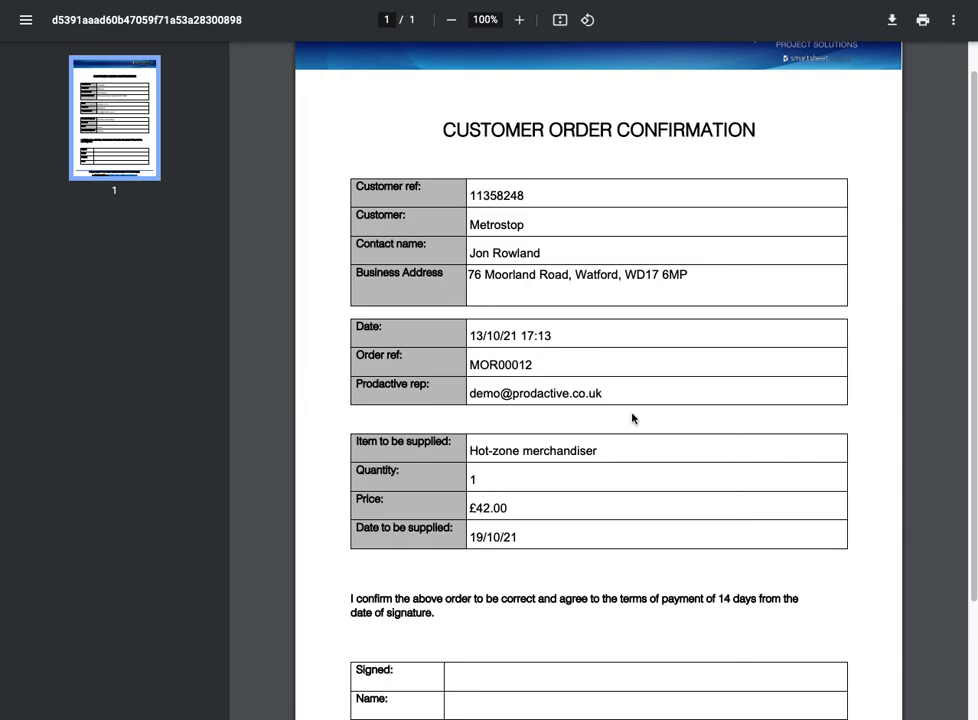
{"action": "scroll", "coordinate": [632, 418], "scroll_direction": "down", "scroll_amount": 1}
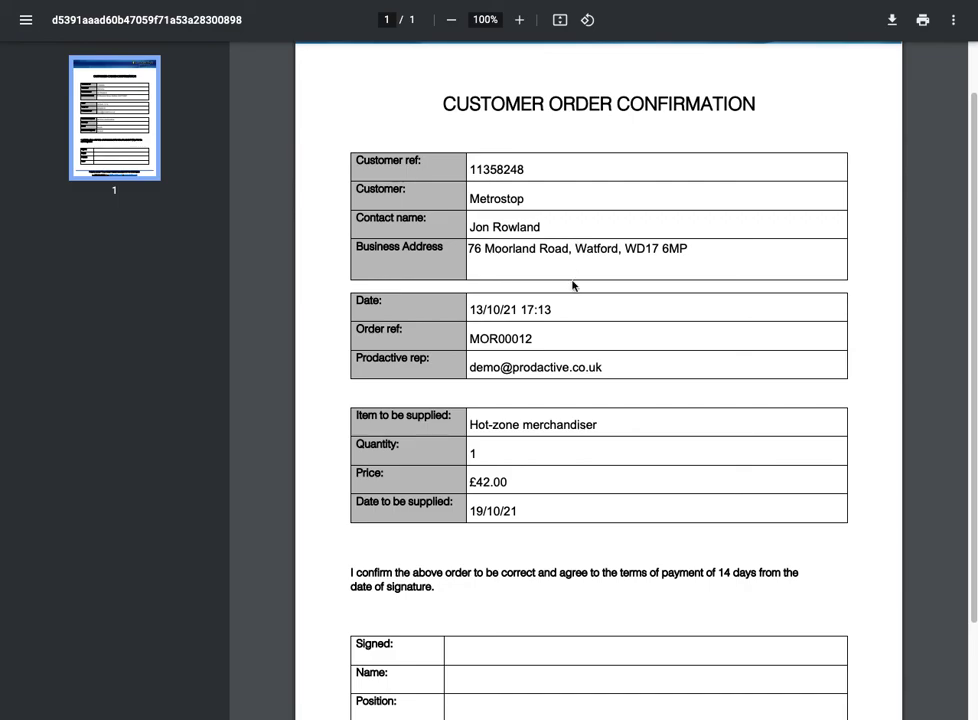
{"action": "scroll", "coordinate": [574, 284], "scroll_direction": "down", "scroll_amount": 1}
{"action": "scroll", "coordinate": [574, 284], "scroll_direction": "up", "scroll_amount": 2}
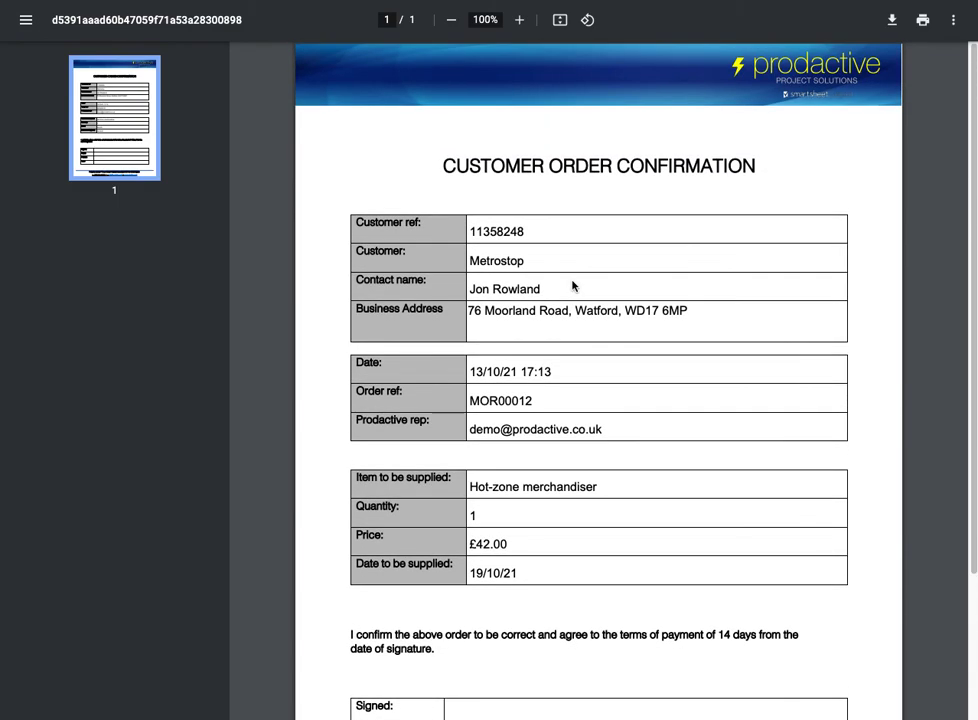
{"action": "scroll", "coordinate": [574, 284], "scroll_direction": "down", "scroll_amount": 2}
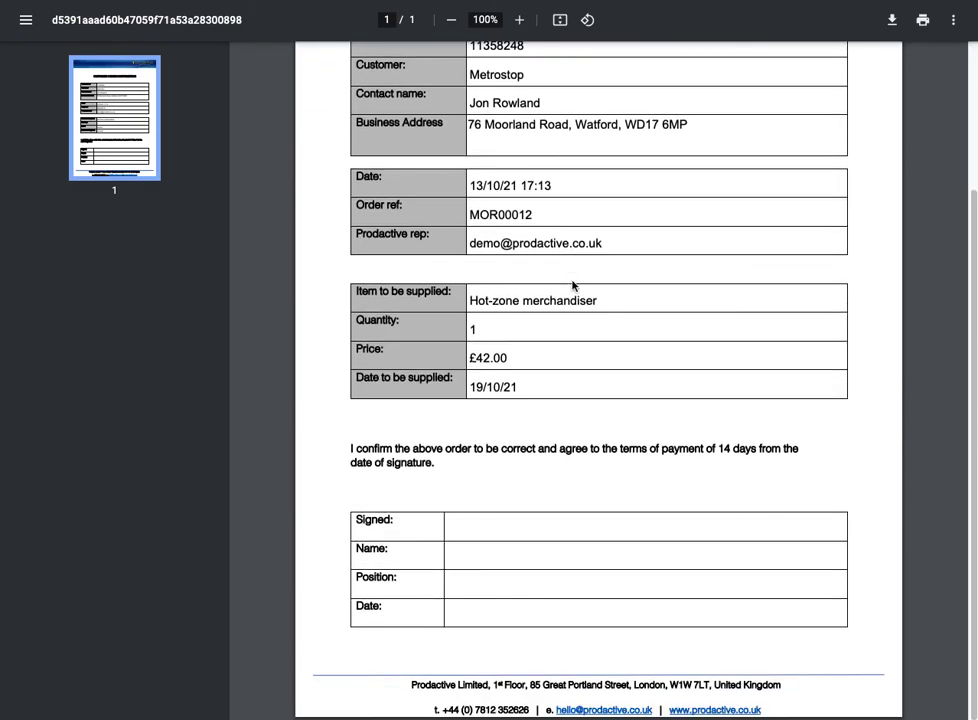